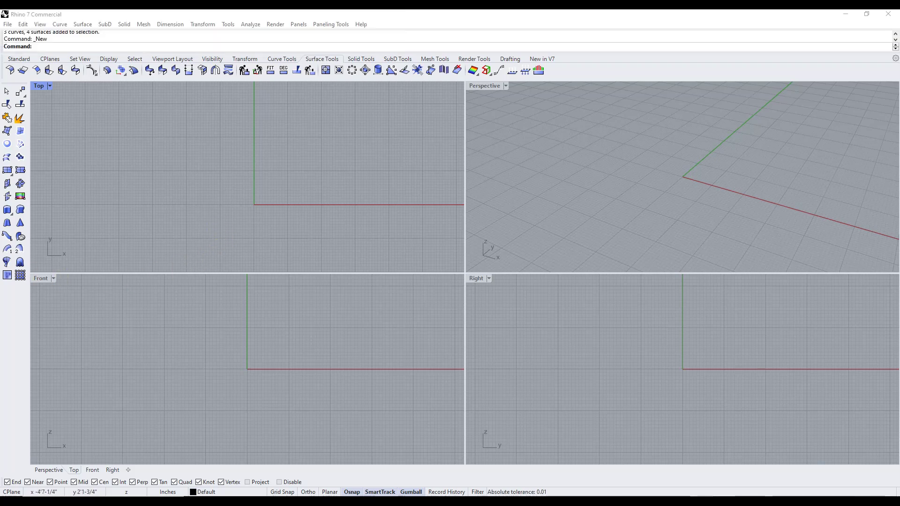
- In the Front view, draw a 1-foot line from the origin along X
{"action": "left_click", "coordinate": [277, 369]}
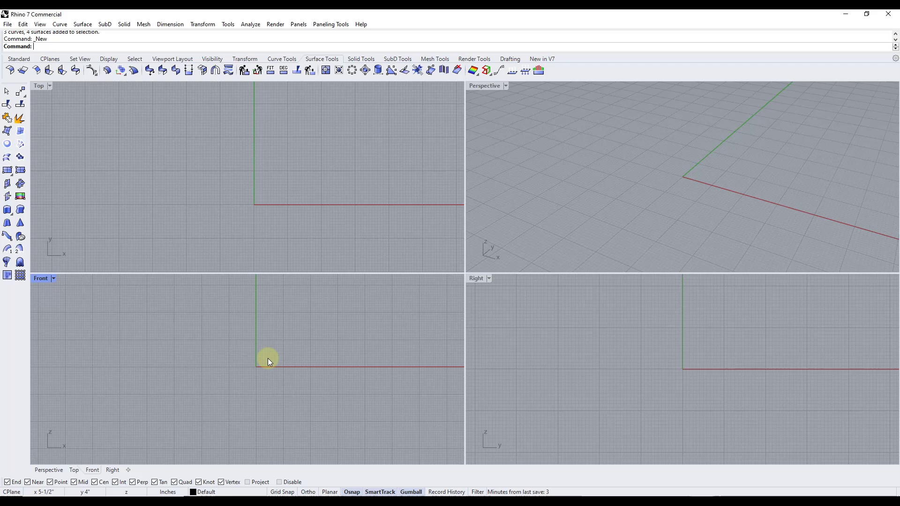
{"action": "scroll", "coordinate": [270, 361], "scroll_direction": "down", "scroll_amount": 2}
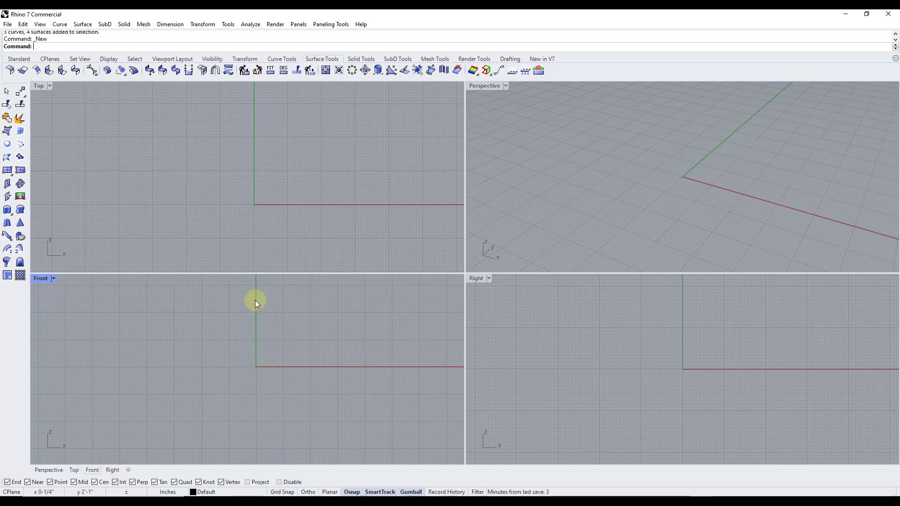
{"action": "scroll", "coordinate": [253, 346], "scroll_direction": "up", "scroll_amount": 2}
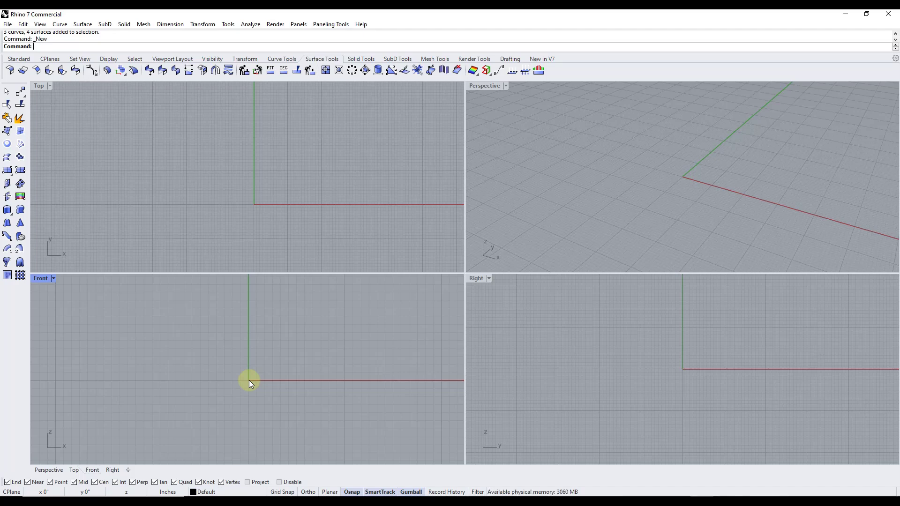
{"action": "type", "text": "line"}
{"action": "key", "text": "Return"}
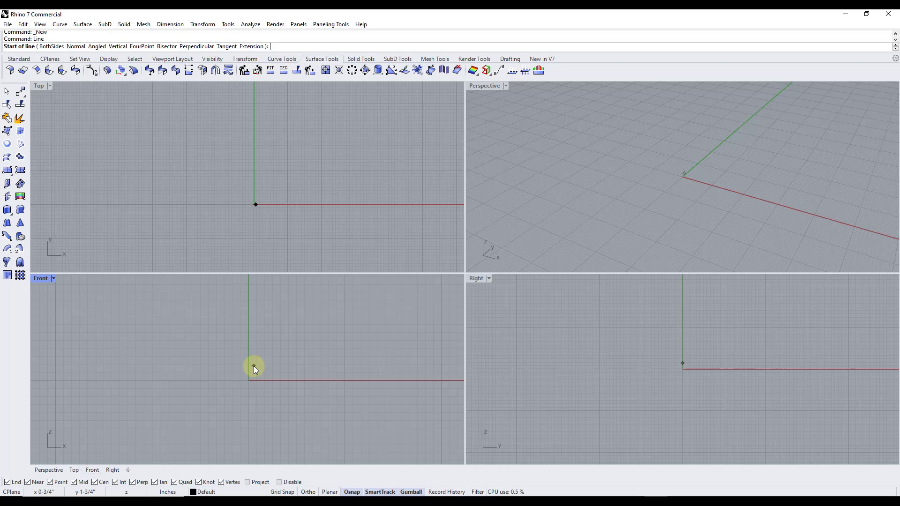
{"action": "left_click", "coordinate": [249, 380]}
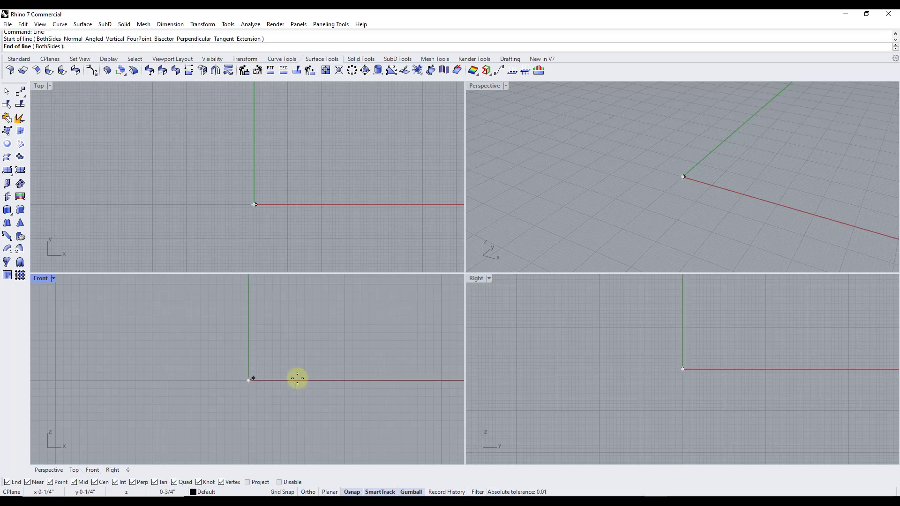
{"action": "left_click", "coordinate": [344, 381]}
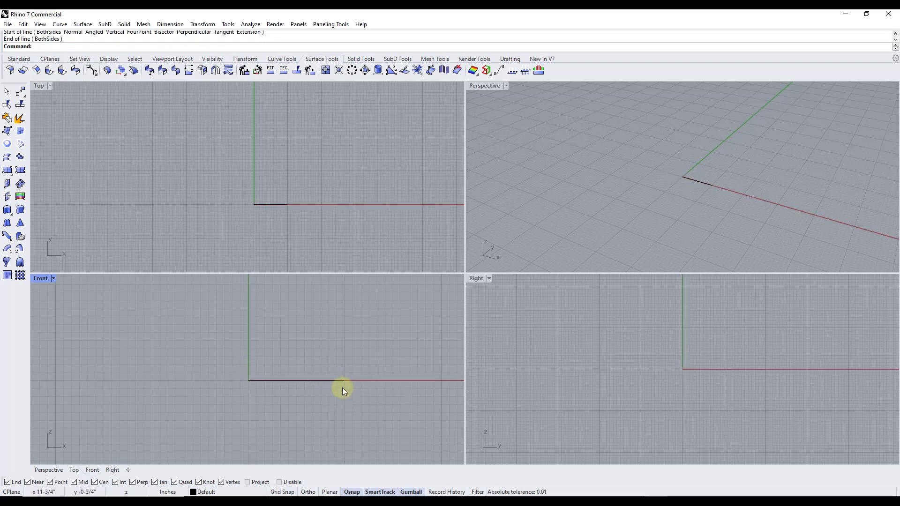
- Draw the closed stepped profile from the line's end back to the vertical axis
{"action": "key", "text": "Return"}
{"action": "left_click", "coordinate": [344, 381]}
{"action": "left_click", "coordinate": [344, 398]}
{"action": "left_click", "coordinate": [407, 399]}
{"action": "left_click", "coordinate": [407, 324]}
{"action": "left_click", "coordinate": [358, 323]}
{"action": "left_click", "coordinate": [357, 351]}
{"action": "left_click", "coordinate": [249, 352]}
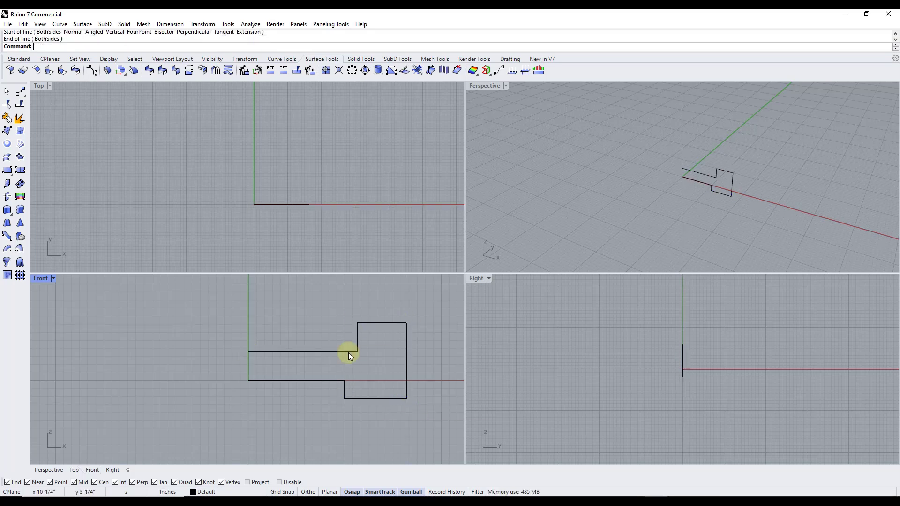
{"action": "scroll", "coordinate": [719, 157], "scroll_direction": "up", "scroll_amount": 4}
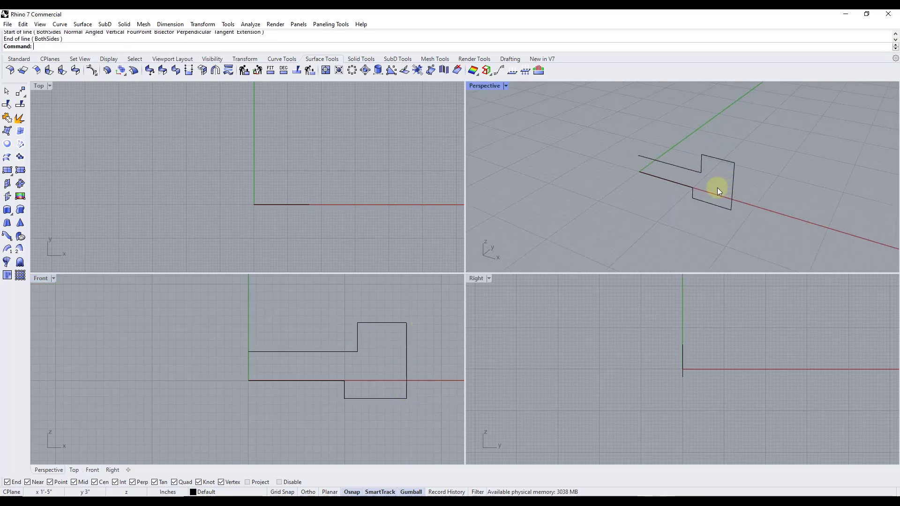
{"action": "scroll", "coordinate": [674, 162], "scroll_direction": "down", "scroll_amount": 2}
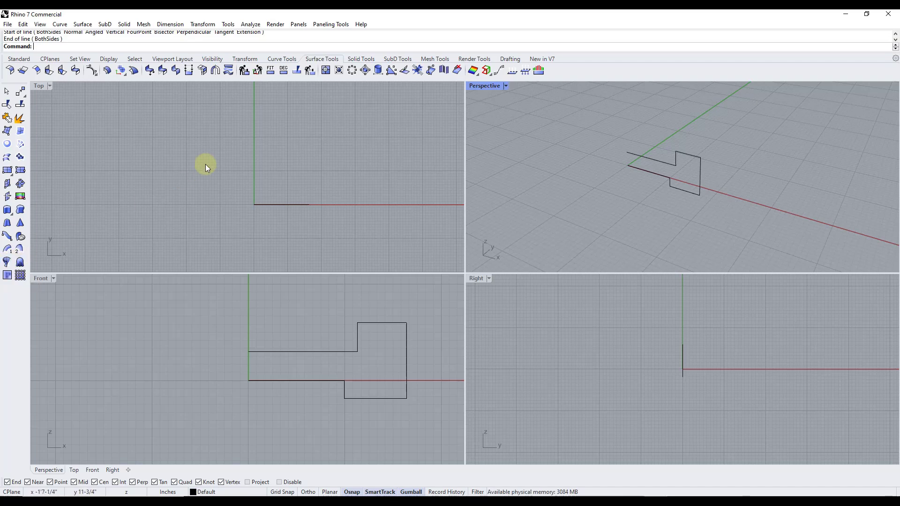
{"action": "left_click", "coordinate": [307, 326]}
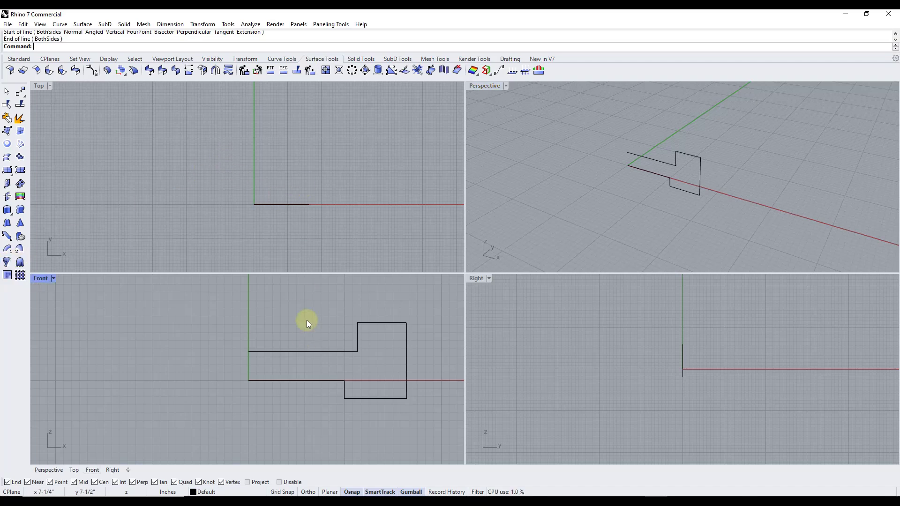
- Revolve the window-selected stepped profile around an axis from the origin straight up along Z
{"action": "type", "text": "Revolve"}
{"action": "key", "text": "Return"}
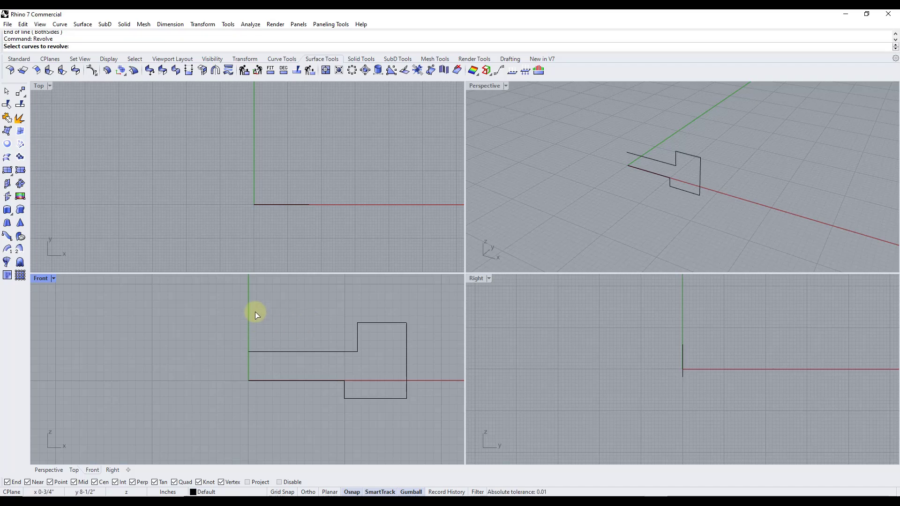
{"action": "left_click_drag", "start_coordinate": [207, 307], "coordinate": [440, 435]}
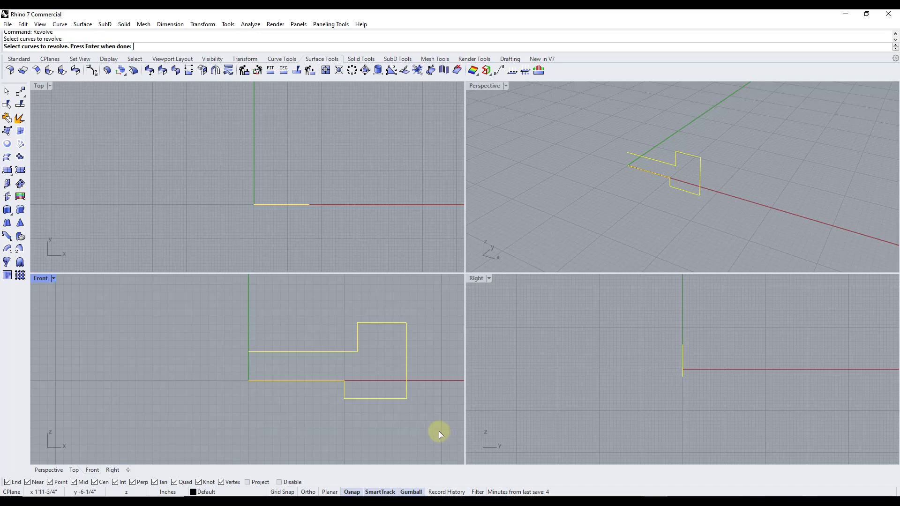
{"action": "key", "text": "Return"}
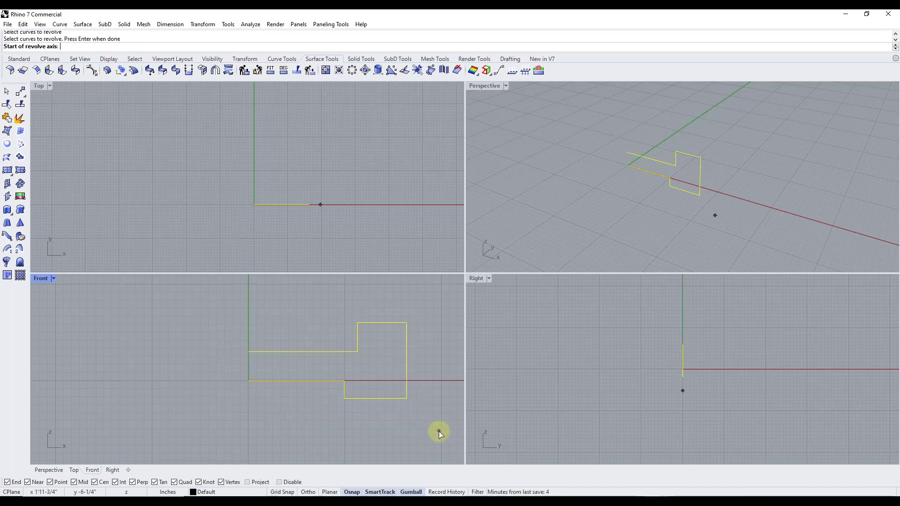
{"action": "left_click", "coordinate": [250, 382]}
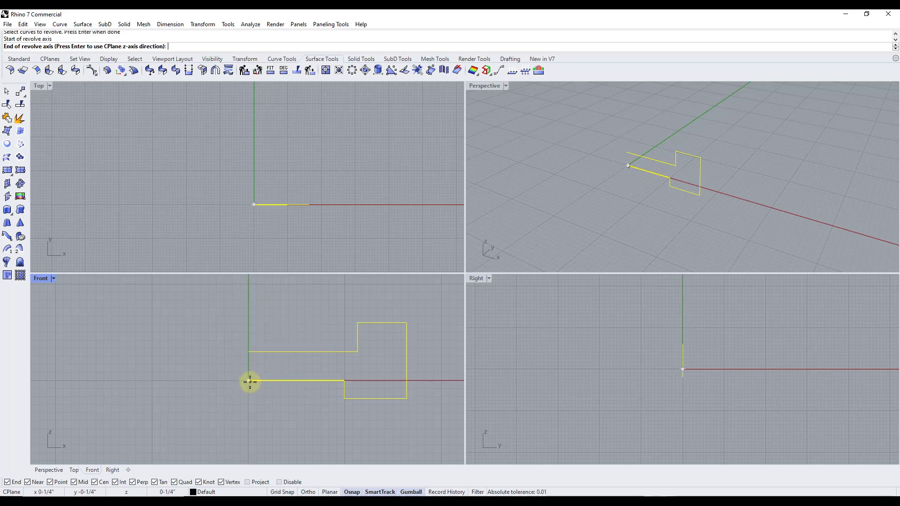
{"action": "left_click", "coordinate": [248, 301]}
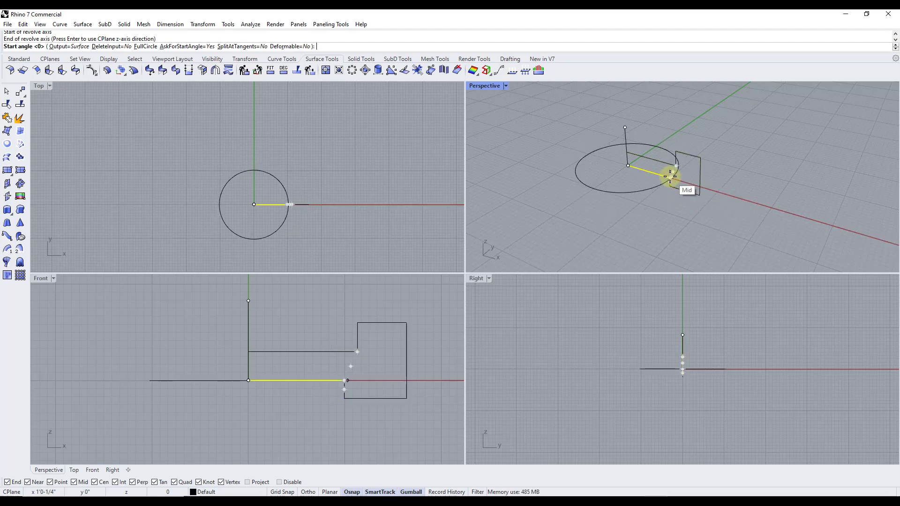
- Set the start angle on the profile and finish the revolve as a full 360° circle
{"action": "left_click", "coordinate": [669, 177]}
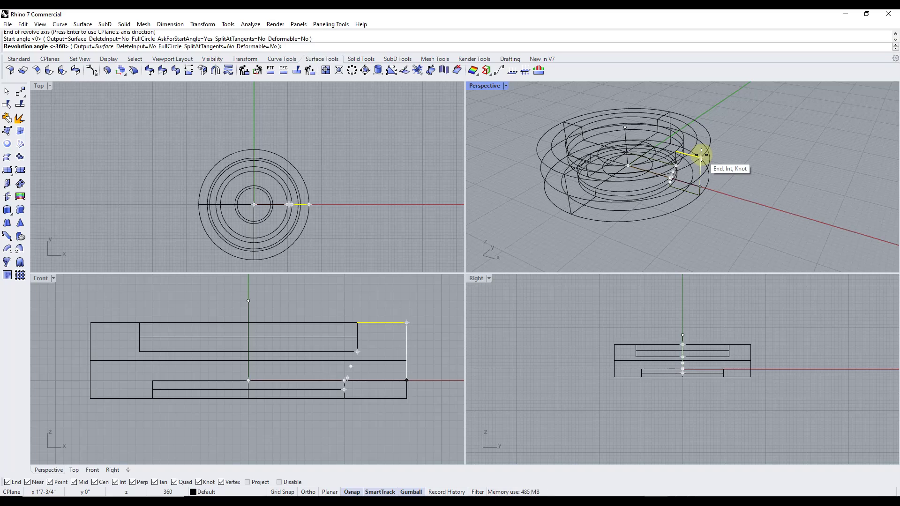
{"action": "key", "text": "Return"}
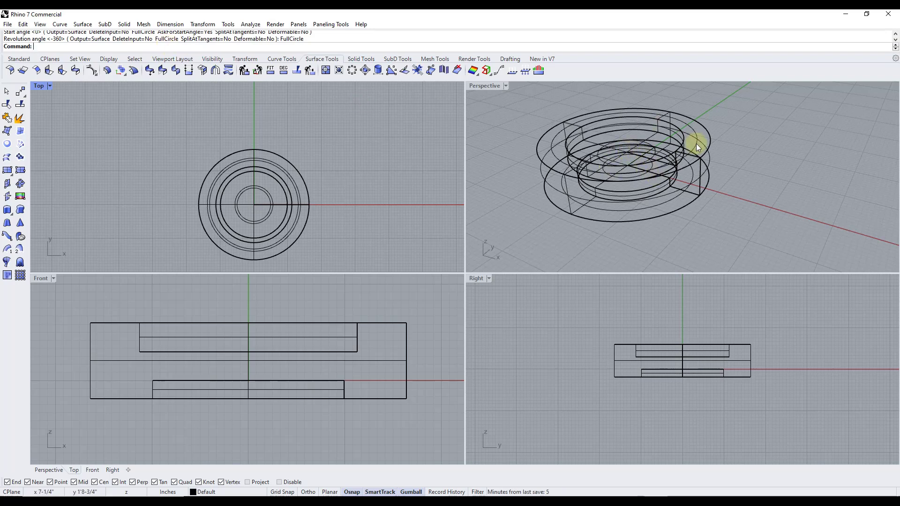
{"action": "scroll", "coordinate": [640, 170], "scroll_direction": "down", "scroll_amount": 5}
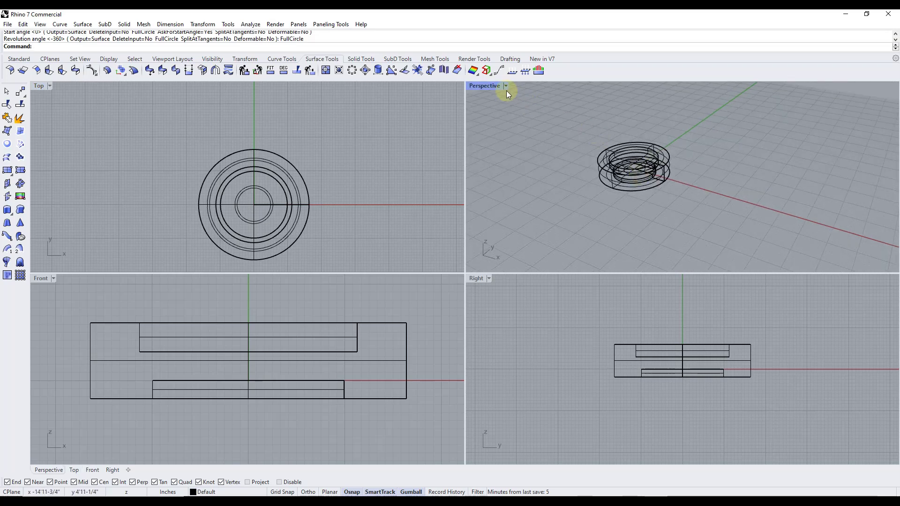
{"action": "left_click", "coordinate": [506, 88]}
{"action": "left_click", "coordinate": [498, 131]}
{"action": "left_click", "coordinate": [629, 183]}
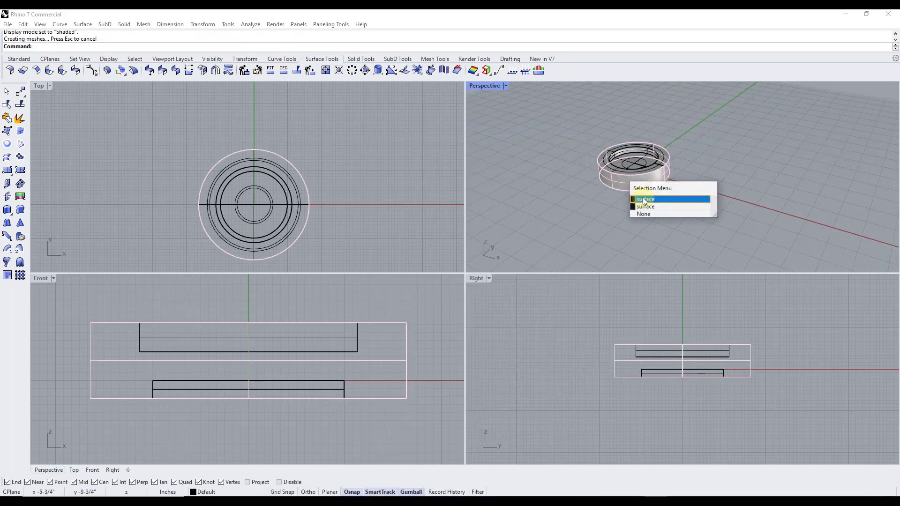
{"action": "left_click", "coordinate": [659, 202]}
{"action": "left_click", "coordinate": [686, 160]}
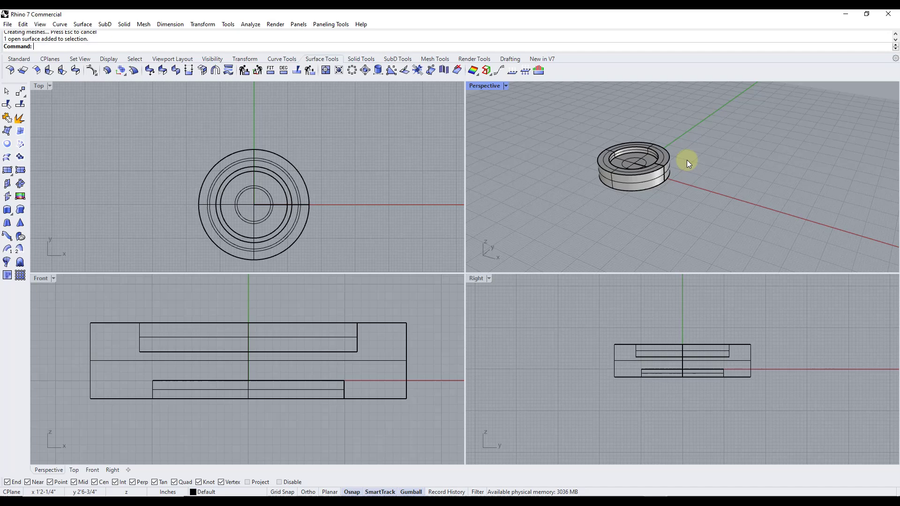
{"action": "left_click", "coordinate": [614, 162]}
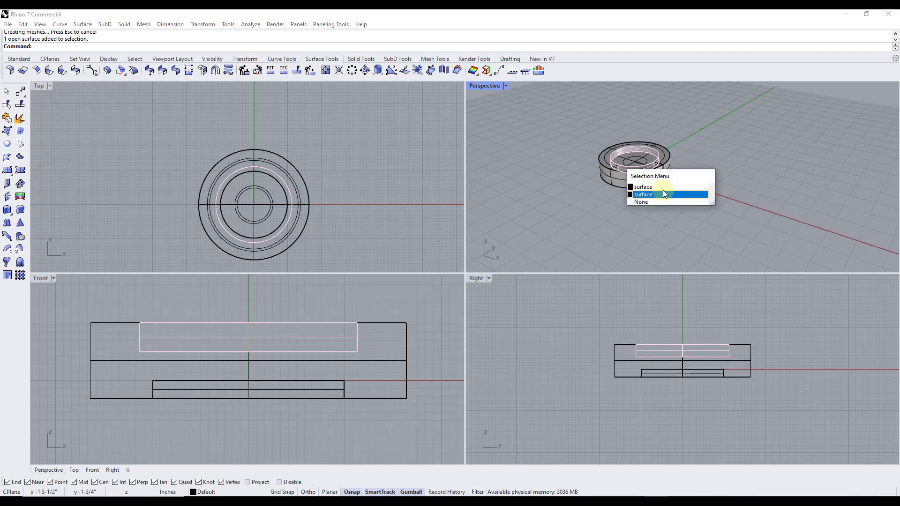
{"action": "key", "text": "Escape"}
{"action": "scroll", "coordinate": [622, 171], "scroll_direction": "up", "scroll_amount": 4}
{"action": "left_click", "coordinate": [623, 161]}
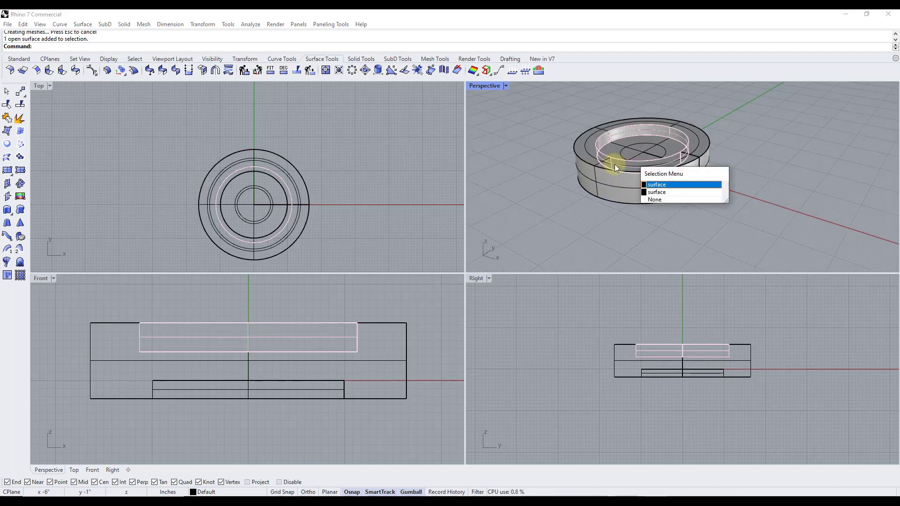
{"action": "left_click", "coordinate": [775, 148]}
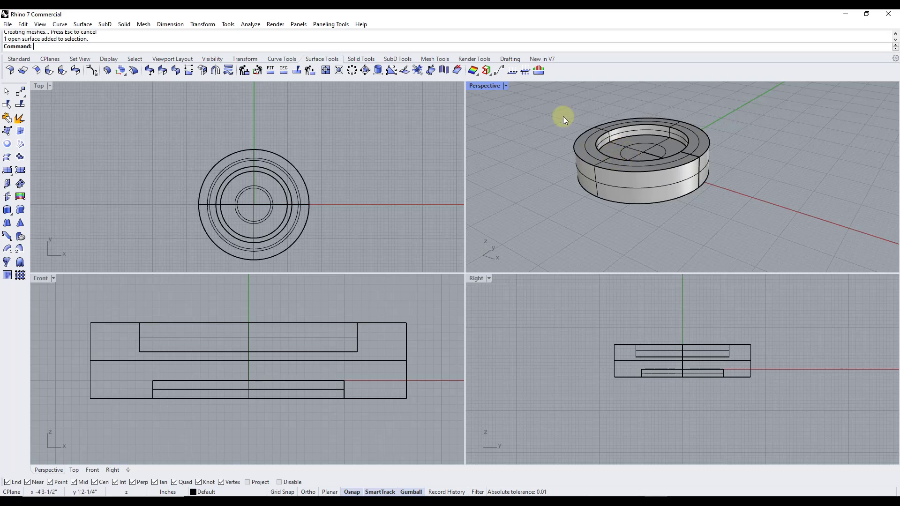
{"action": "left_click_drag", "start_coordinate": [590, 107], "coordinate": [569, 207]}
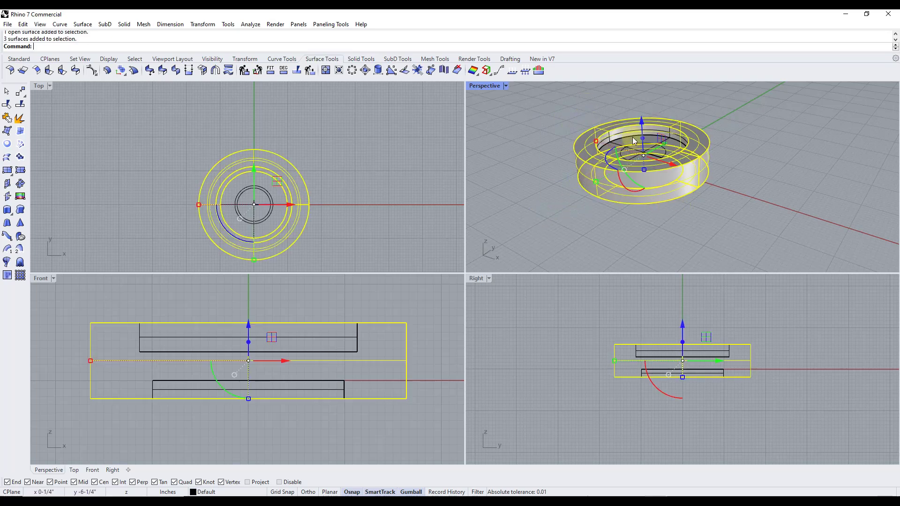
{"action": "left_click", "coordinate": [624, 111]}
{"action": "left_click", "coordinate": [610, 163]}
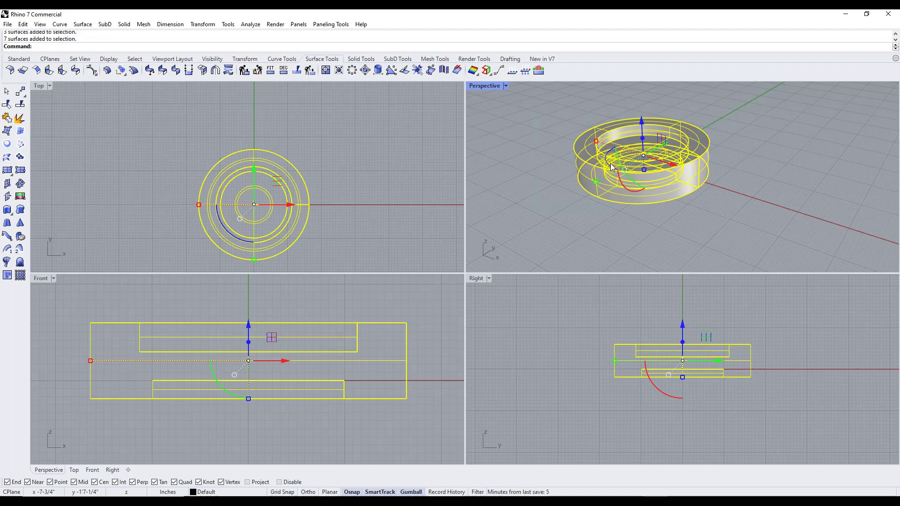
{"action": "left_click_drag", "start_coordinate": [665, 164], "coordinate": [584, 144]}
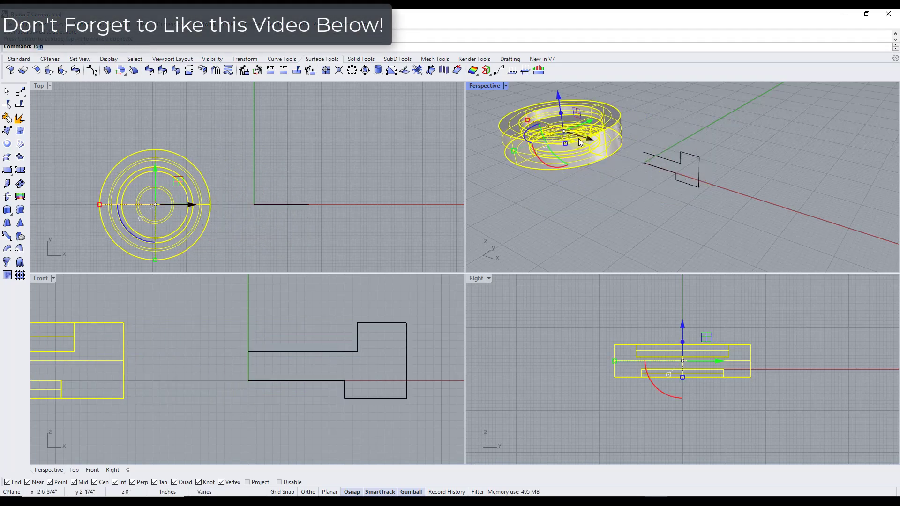
{"action": "key", "text": "Return"}
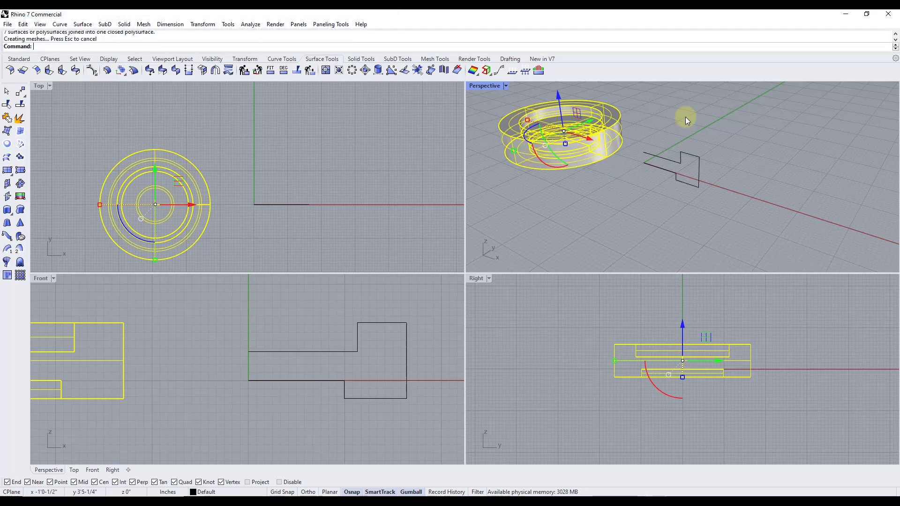
{"action": "left_click", "coordinate": [685, 117]}
{"action": "left_click", "coordinate": [581, 132]}
{"action": "left_click", "coordinate": [671, 113]}
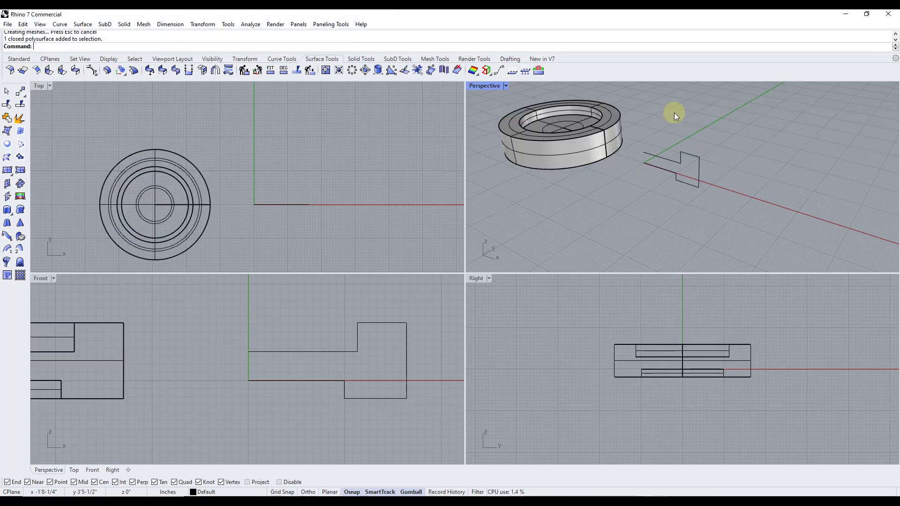
{"action": "right_click_drag", "start_coordinate": [674, 113], "coordinate": [633, 169]}
{"action": "scroll", "coordinate": [601, 153], "scroll_direction": "down", "scroll_amount": 5}
{"action": "scroll", "coordinate": [662, 164], "scroll_direction": "up", "scroll_amount": 3}
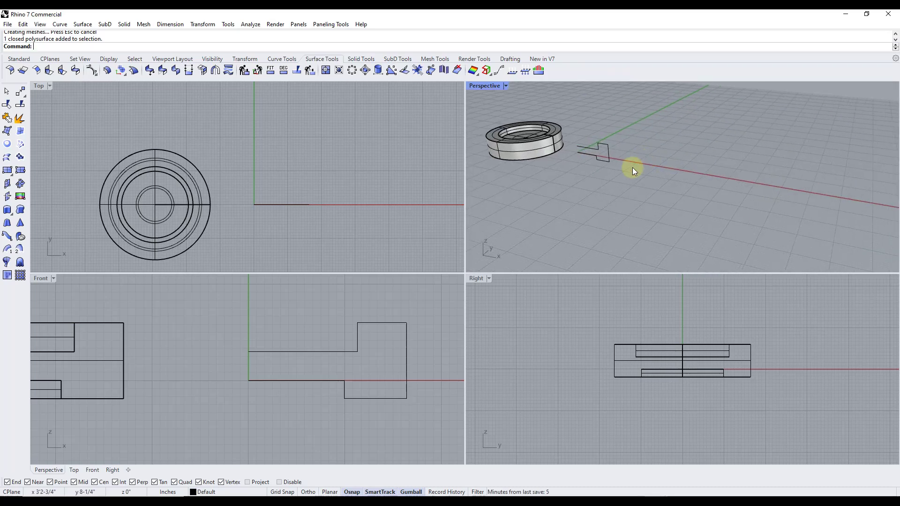
{"action": "scroll", "coordinate": [274, 366], "scroll_direction": "down", "scroll_amount": 5}
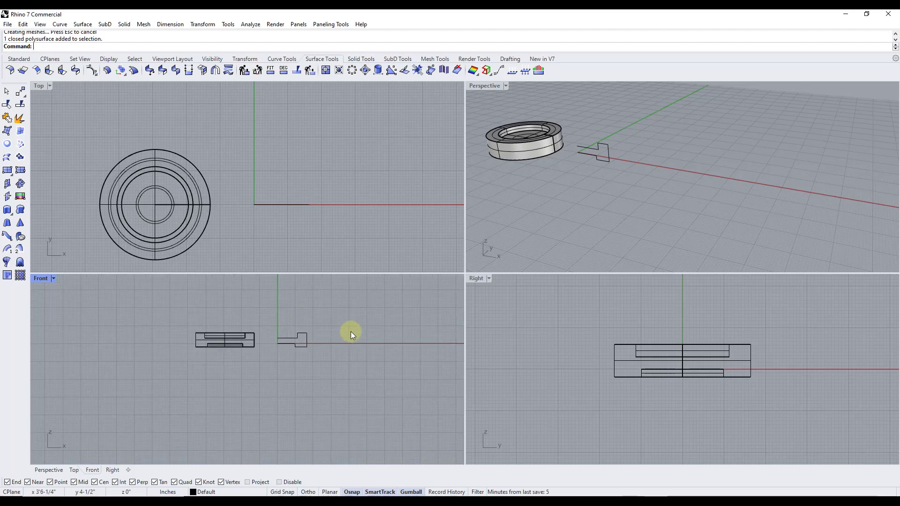
{"action": "scroll", "coordinate": [377, 335], "scroll_direction": "up", "scroll_amount": 4}
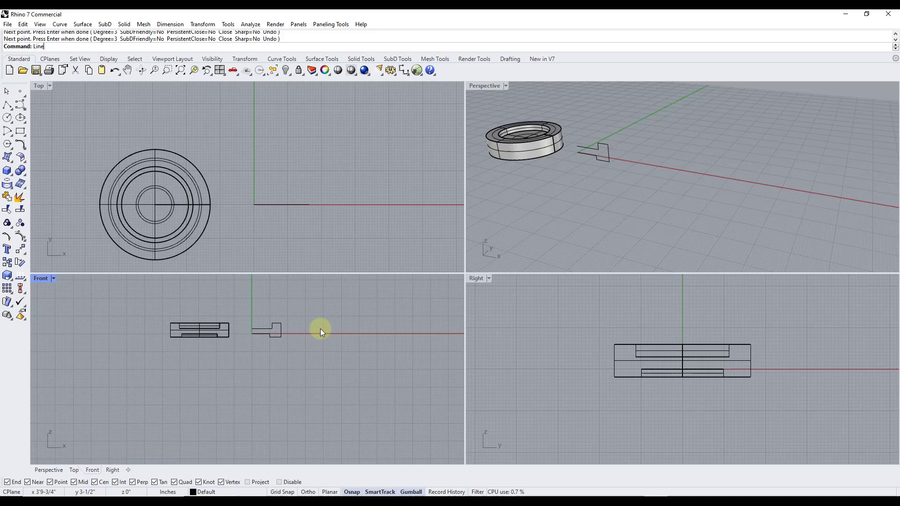
- Draw a vertical axis line and a short base line along the x-axis
{"action": "key", "text": "Return"}
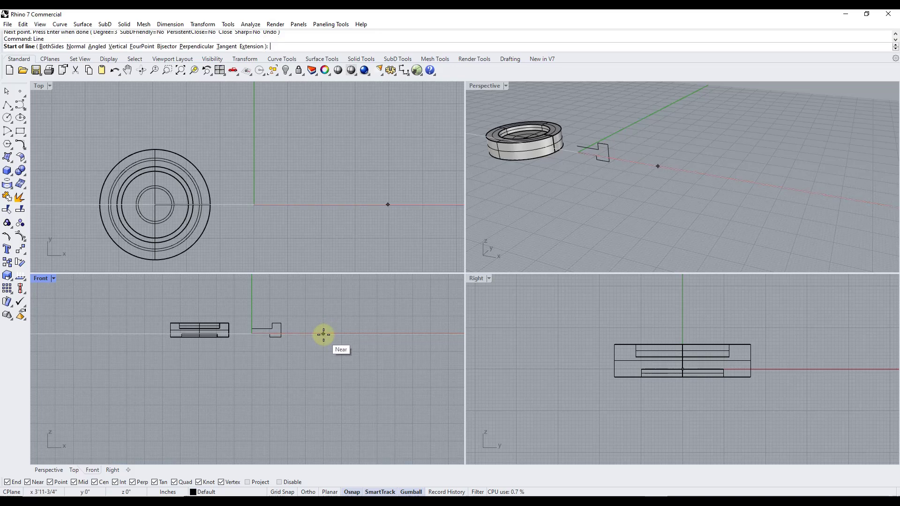
{"action": "left_click", "coordinate": [323, 334]}
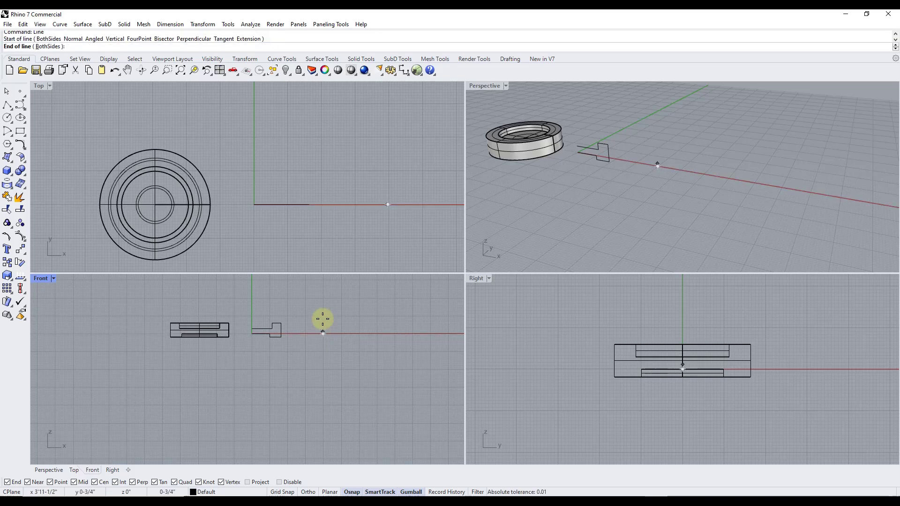
{"action": "left_click", "coordinate": [323, 280]}
{"action": "scroll", "coordinate": [344, 306], "scroll_direction": "down", "scroll_amount": 2}
{"action": "scroll", "coordinate": [333, 319], "scroll_direction": "up", "scroll_amount": 6}
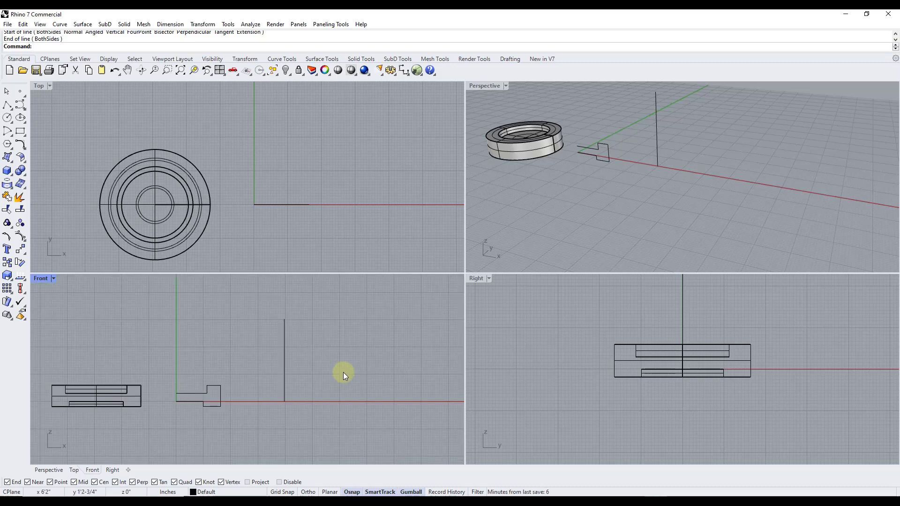
{"action": "scroll", "coordinate": [323, 311], "scroll_direction": "up", "scroll_amount": 1}
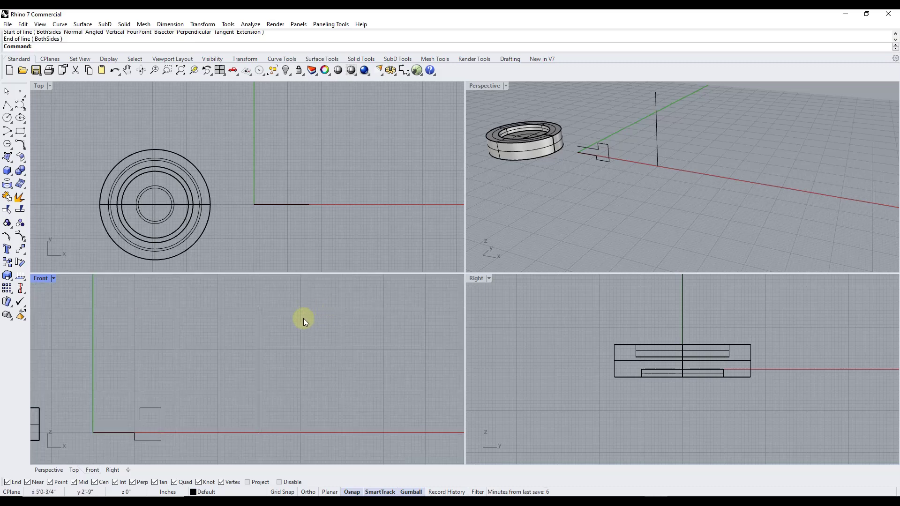
{"action": "key", "text": "Up"}
{"action": "key", "text": "Return"}
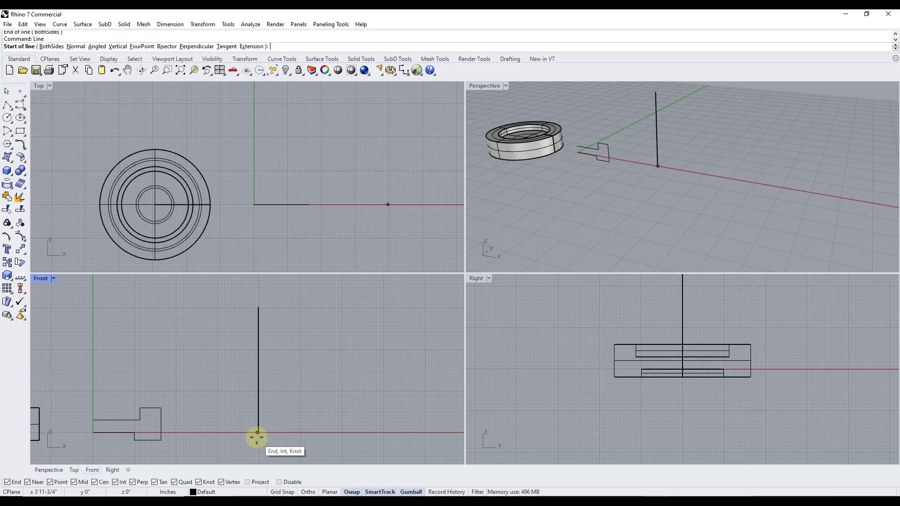
{"action": "left_click", "coordinate": [258, 432]}
{"action": "left_click", "coordinate": [287, 432]}
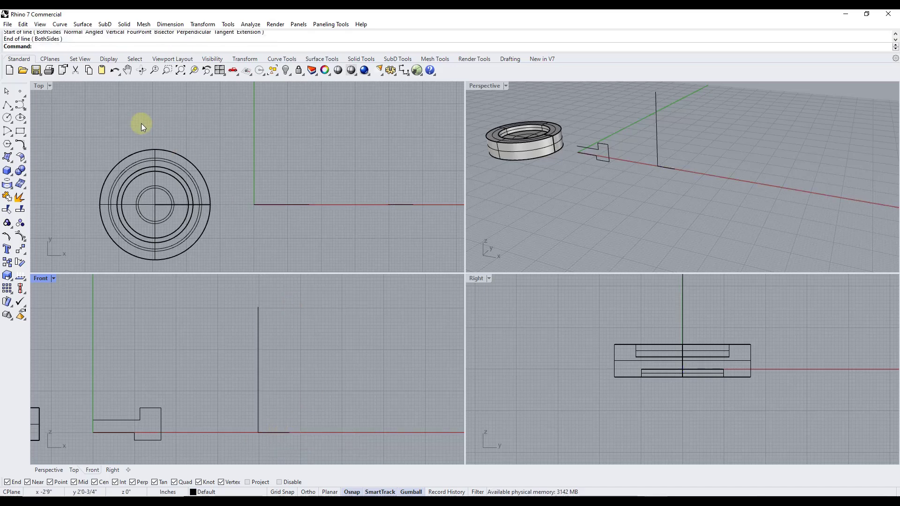
- Draw the S-shaped vase profile as a control point curve from the base line's end
{"action": "left_click", "coordinate": [21, 106]}
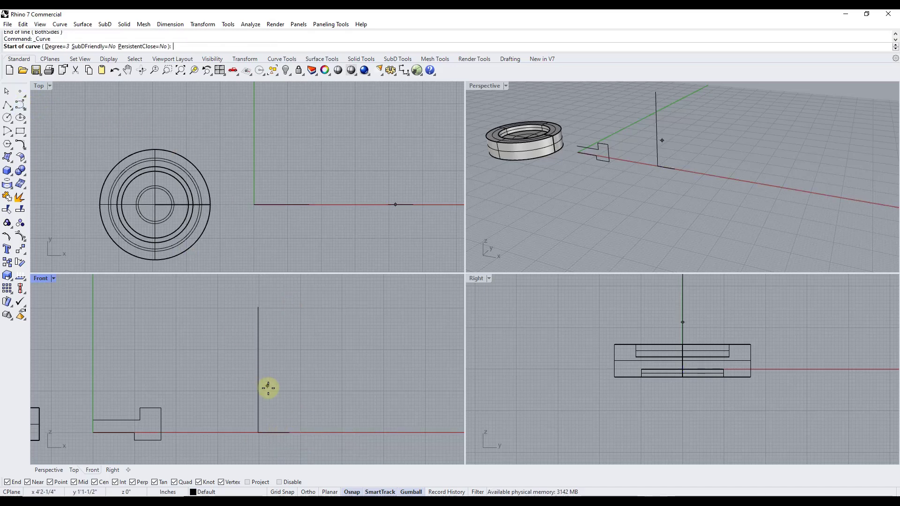
{"action": "left_click", "coordinate": [289, 432]}
{"action": "left_click", "coordinate": [323, 402]}
{"action": "left_click", "coordinate": [323, 369]}
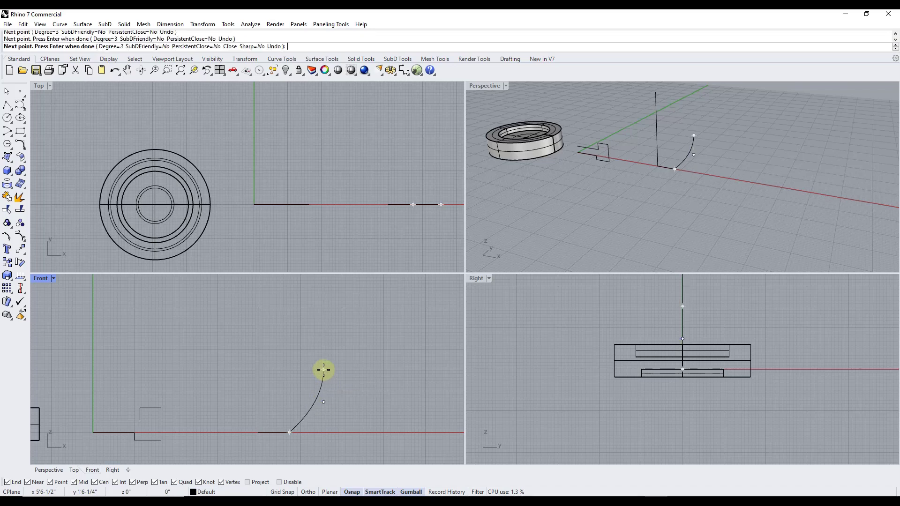
{"action": "left_click", "coordinate": [368, 355]}
{"action": "left_click", "coordinate": [360, 328]}
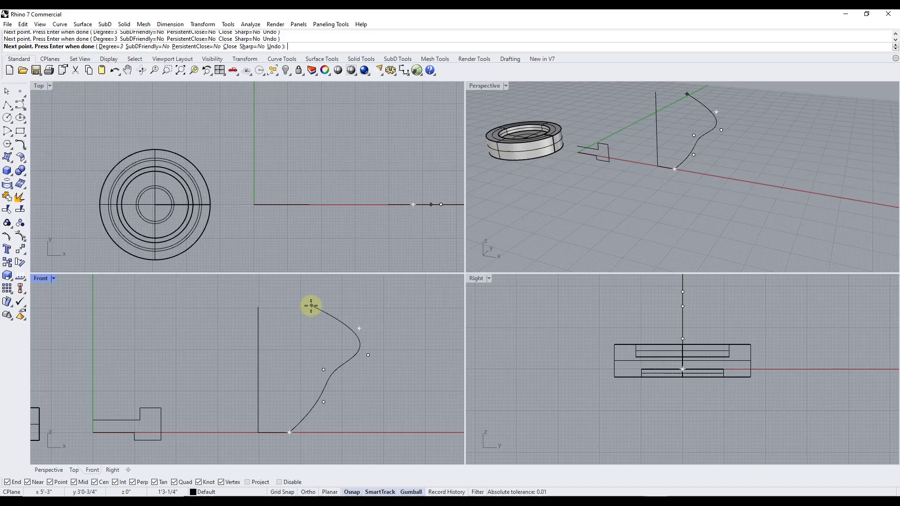
{"action": "left_click", "coordinate": [328, 308]}
{"action": "key", "text": "Return"}
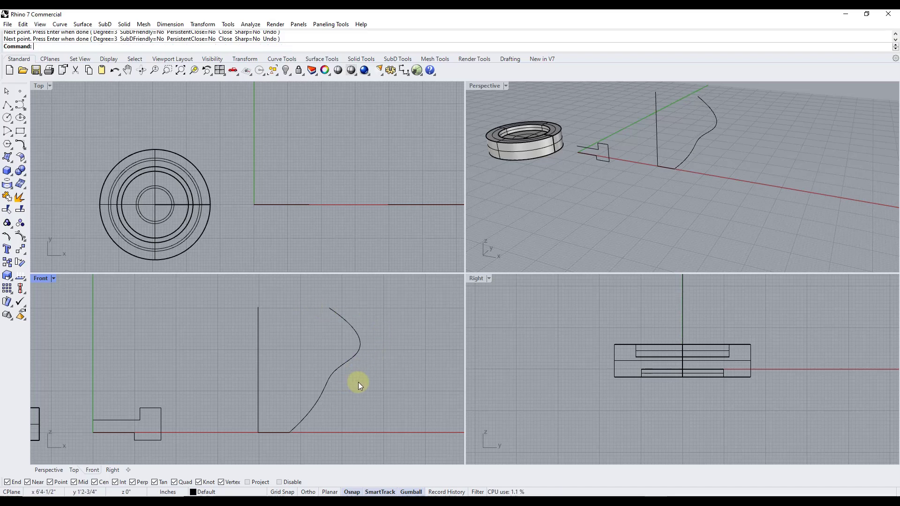
{"action": "scroll", "coordinate": [361, 381], "scroll_direction": "down", "scroll_amount": 3}
{"action": "scroll", "coordinate": [339, 354], "scroll_direction": "up", "scroll_amount": 3}
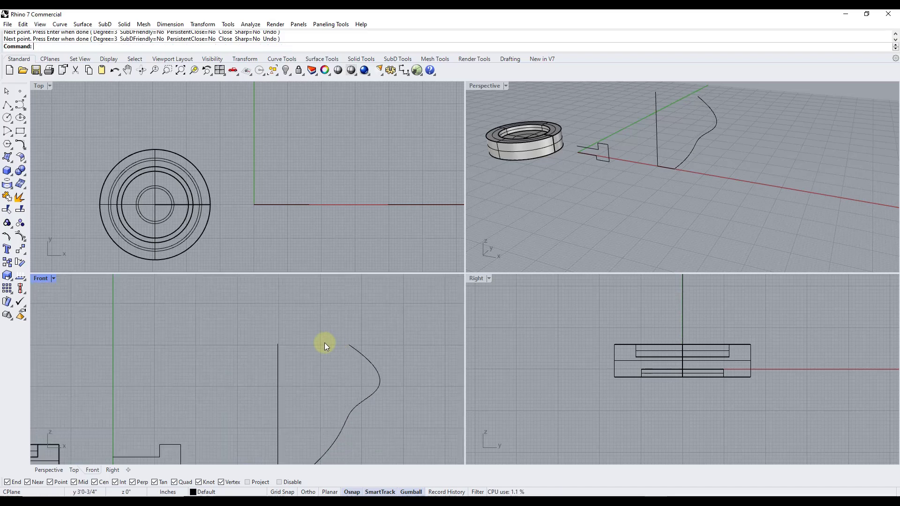
{"action": "scroll", "coordinate": [323, 346], "scroll_direction": "down", "scroll_amount": 2}
{"action": "scroll", "coordinate": [341, 344], "scroll_direction": "up", "scroll_amount": 2}
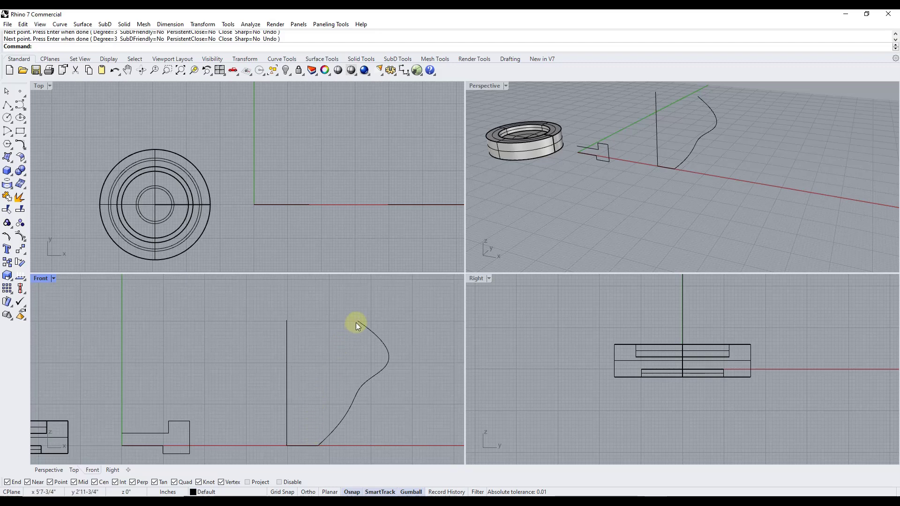
{"action": "scroll", "coordinate": [378, 379], "scroll_direction": "down", "scroll_amount": 2}
{"action": "scroll", "coordinate": [399, 351], "scroll_direction": "up", "scroll_amount": 2}
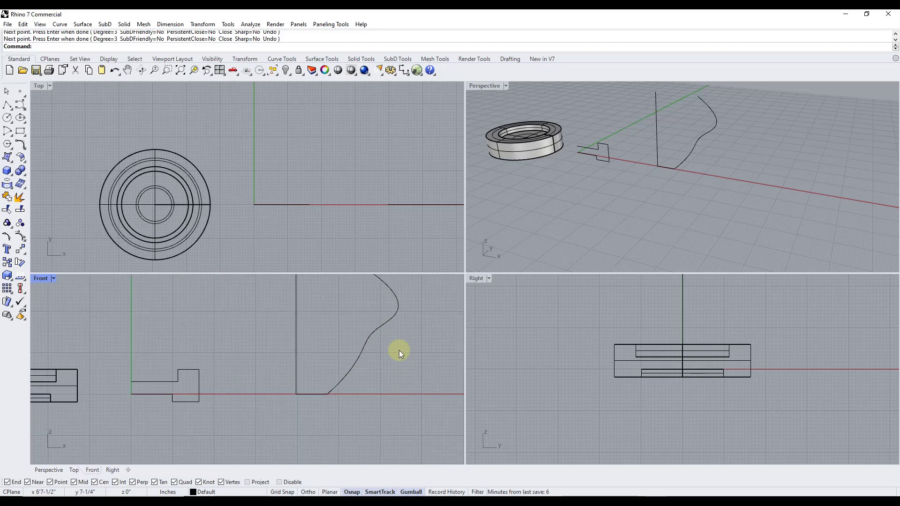
{"action": "scroll", "coordinate": [392, 349], "scroll_direction": "down", "scroll_amount": 1}
{"action": "scroll", "coordinate": [398, 338], "scroll_direction": "up", "scroll_amount": 3}
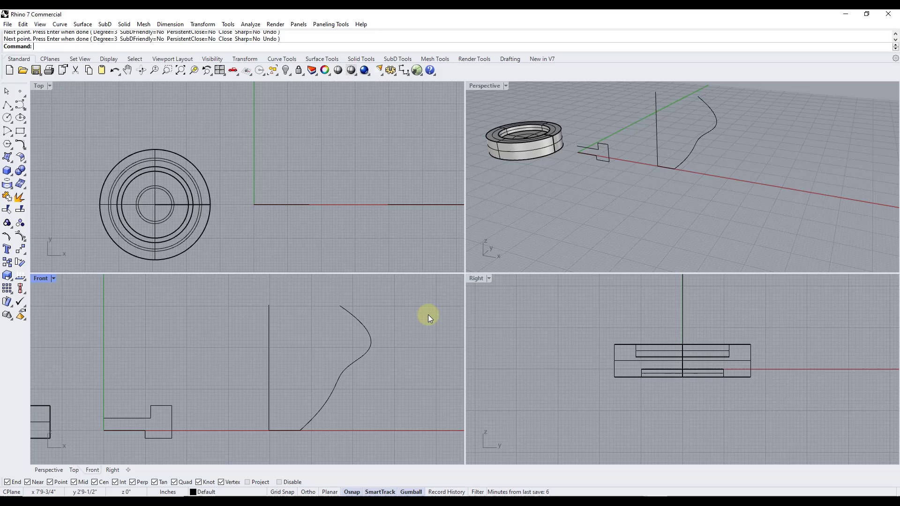
- Revolve the S profile and base line 270° around the vertical axis, starting along the x-axis
{"action": "type", "text": "revolve"}
{"action": "key", "text": "Return"}
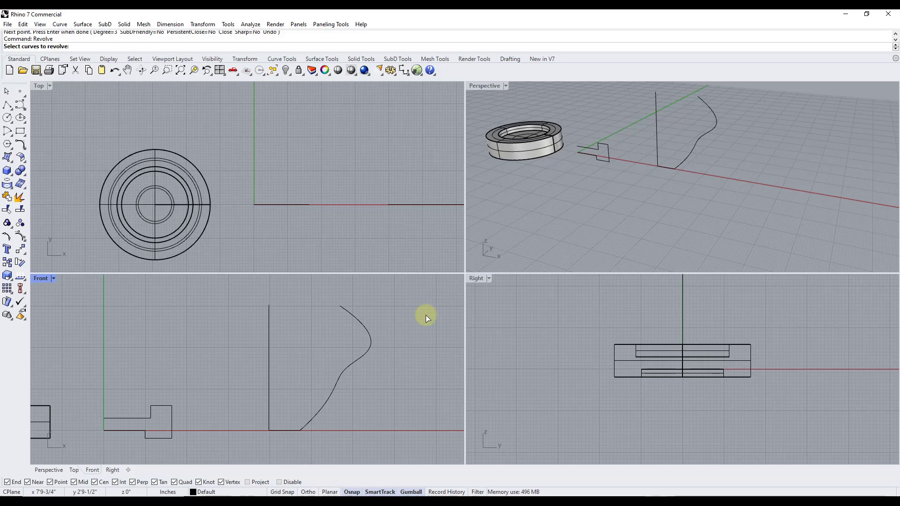
{"action": "left_click", "coordinate": [357, 358]}
{"action": "left_click", "coordinate": [289, 431]}
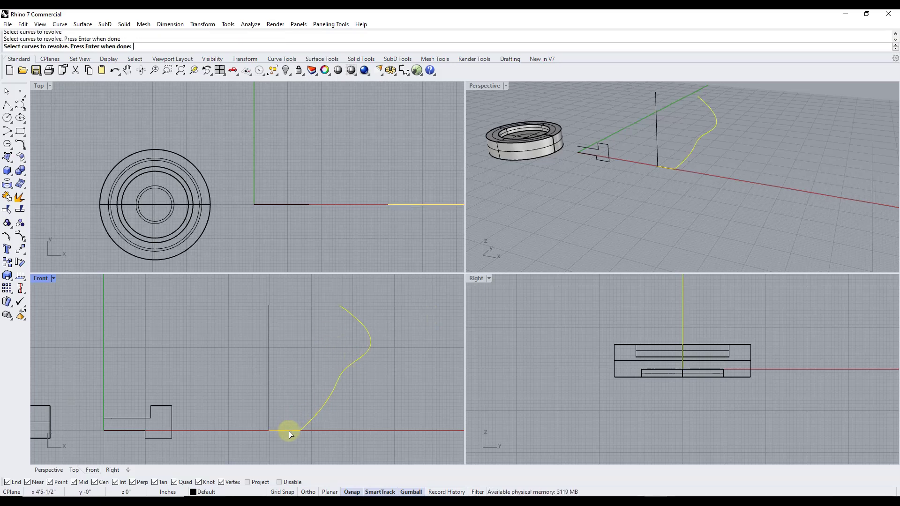
{"action": "key", "text": "Return"}
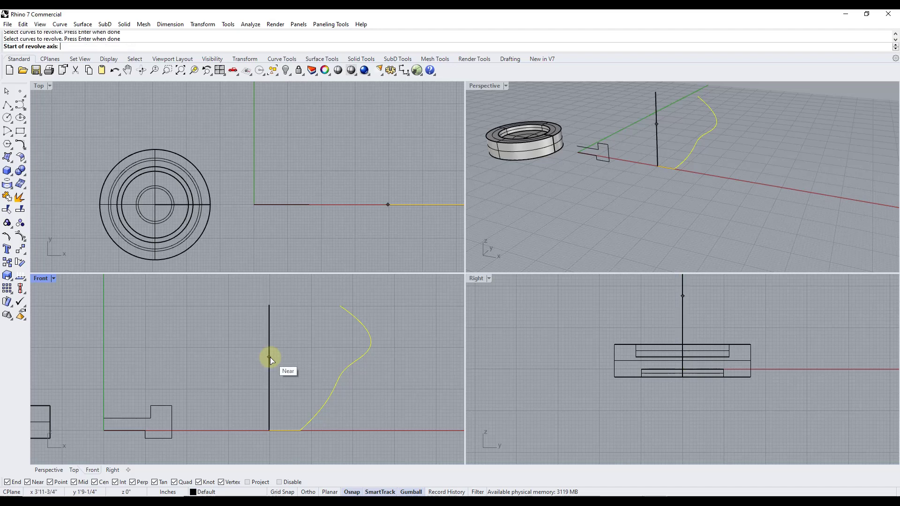
{"action": "left_click", "coordinate": [268, 429]}
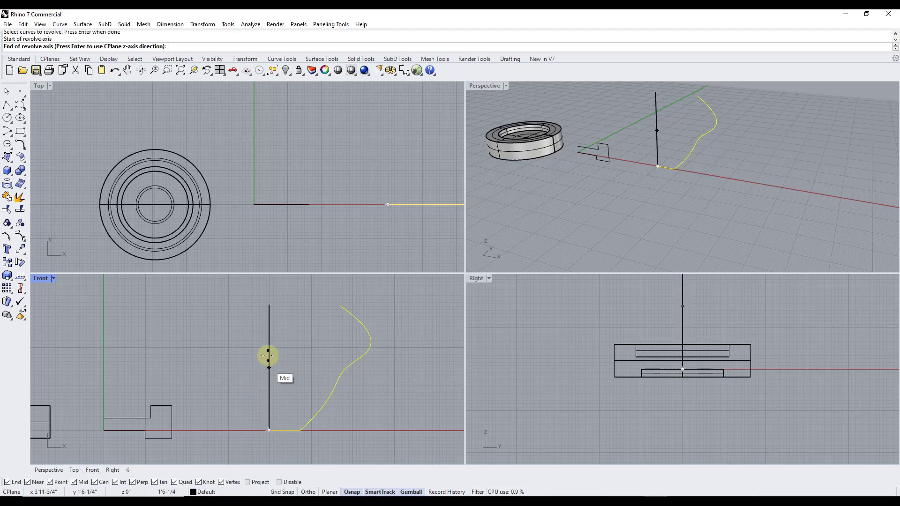
{"action": "left_click", "coordinate": [270, 305]}
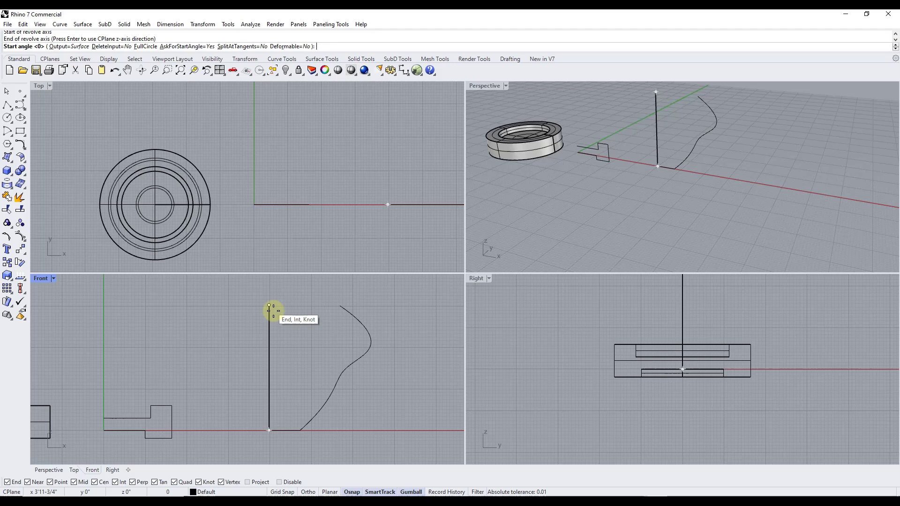
{"action": "left_click", "coordinate": [723, 178]}
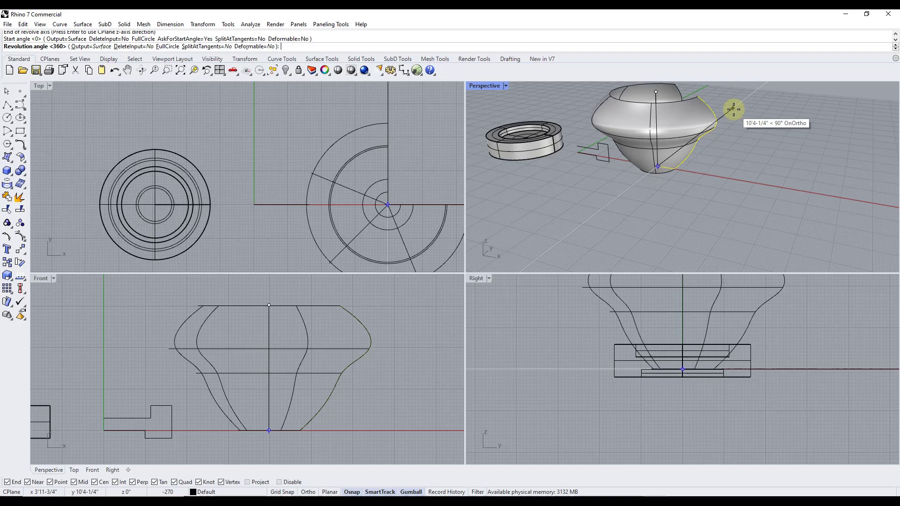
{"action": "type", "text": "270"}
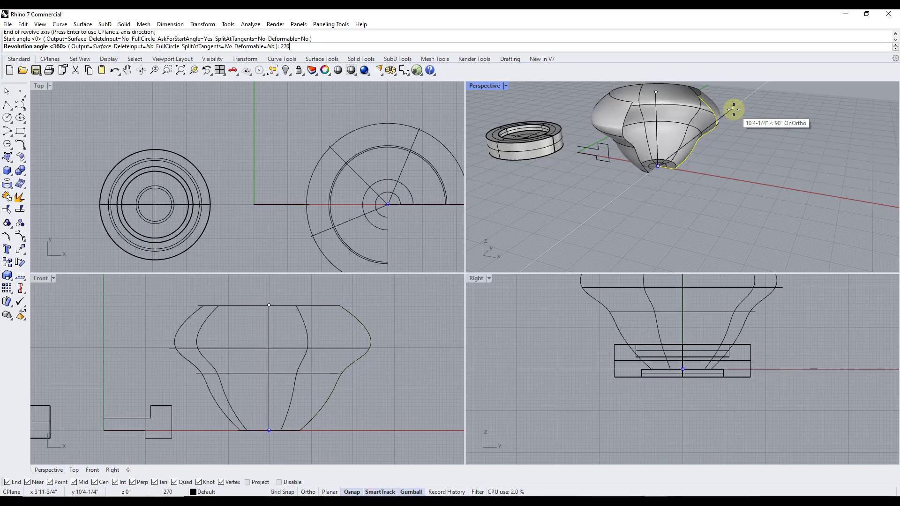
{"action": "key", "text": "Return"}
{"action": "scroll", "coordinate": [704, 136], "scroll_direction": "down", "scroll_amount": 2}
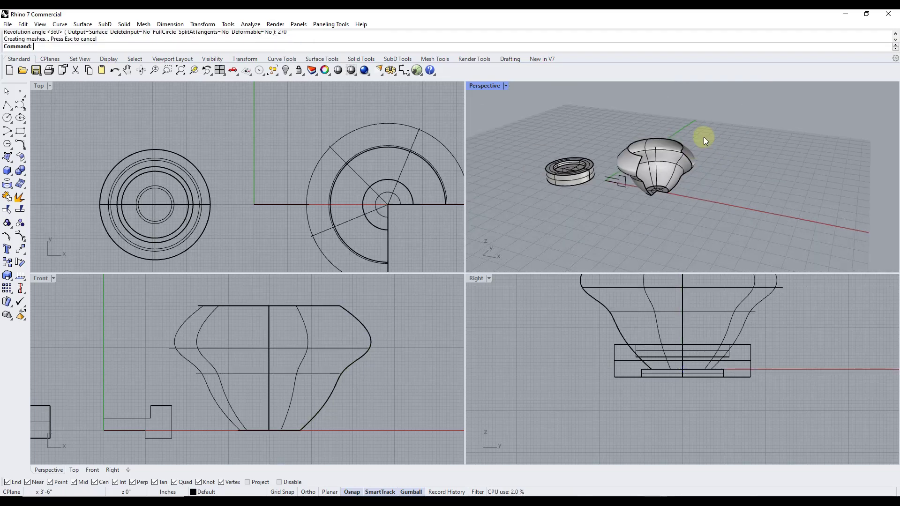
{"action": "scroll", "coordinate": [647, 201], "scroll_direction": "up", "scroll_amount": 5}
{"action": "scroll", "coordinate": [647, 201], "scroll_direction": "down", "scroll_amount": 1}
{"action": "left_click", "coordinate": [646, 195]}
{"action": "scroll", "coordinate": [643, 197], "scroll_direction": "down", "scroll_amount": 1}
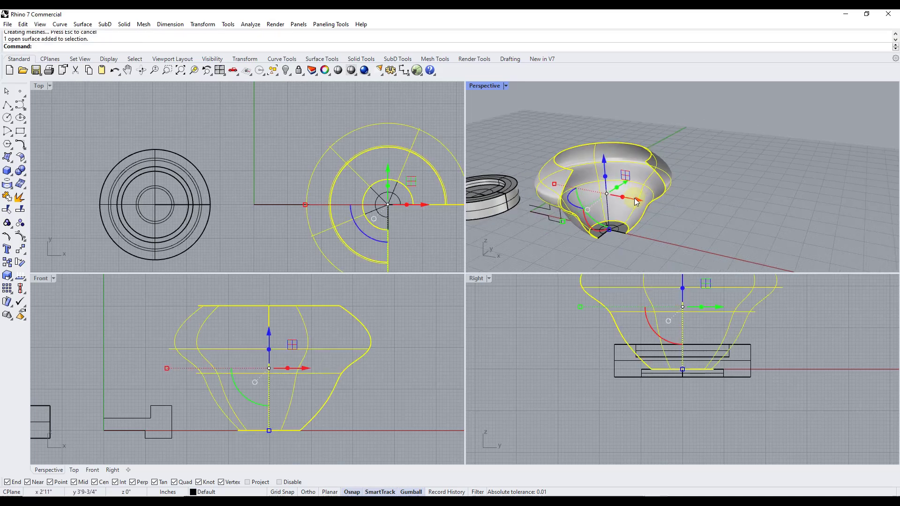
{"action": "left_click", "coordinate": [614, 226]}
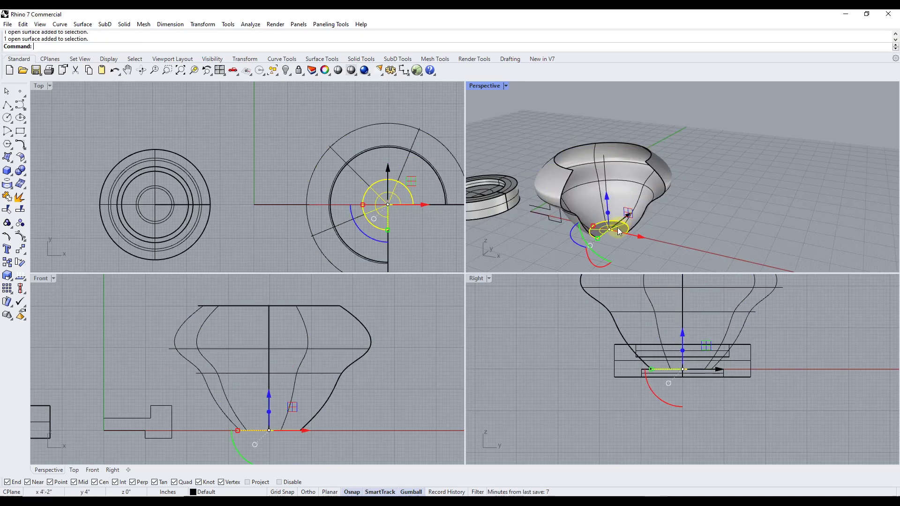
{"action": "scroll", "coordinate": [617, 229], "scroll_direction": "up", "scroll_amount": 3}
{"action": "left_click", "coordinate": [683, 173]}
{"action": "scroll", "coordinate": [685, 159], "scroll_direction": "down", "scroll_amount": 3}
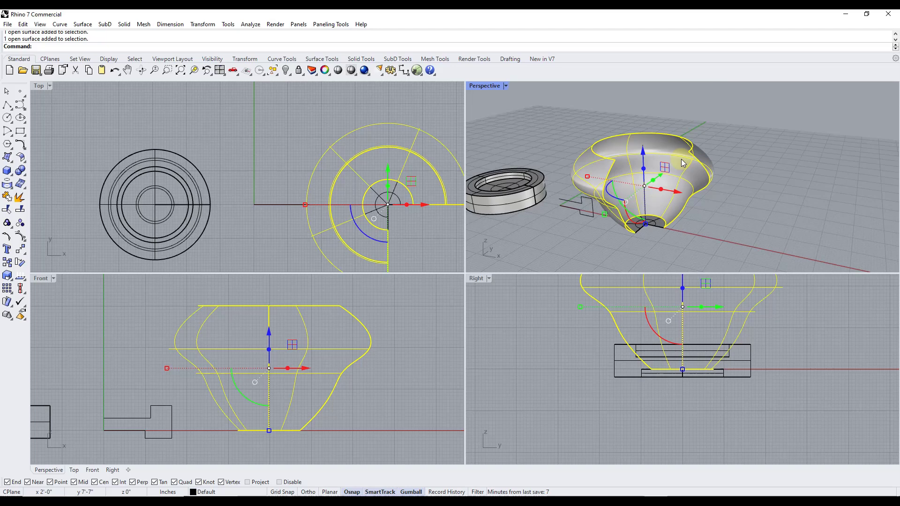
{"action": "scroll", "coordinate": [666, 221], "scroll_direction": "up", "scroll_amount": 3}
{"action": "scroll", "coordinate": [657, 209], "scroll_direction": "down", "scroll_amount": 3}
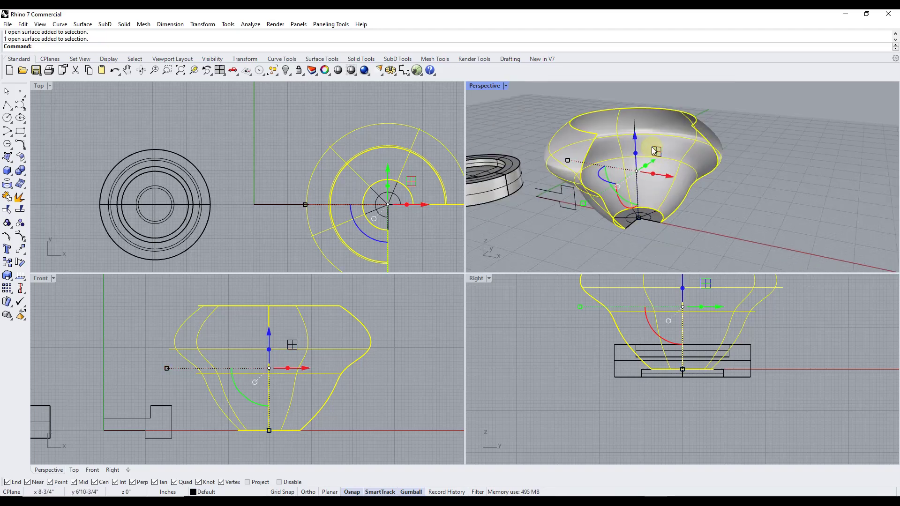
{"action": "right_click_drag", "start_coordinate": [659, 159], "coordinate": [661, 172], "text": "shift"}
{"action": "scroll", "coordinate": [680, 261], "scroll_direction": "up", "scroll_amount": 5}
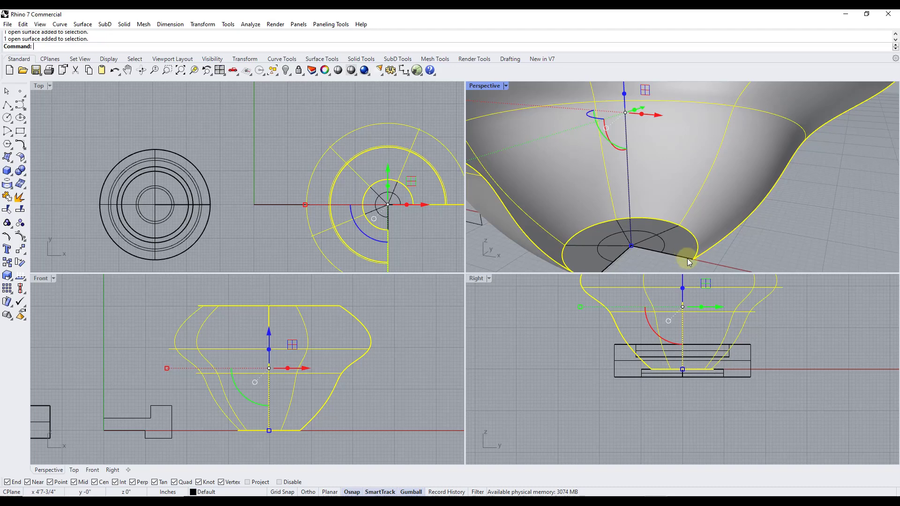
{"action": "scroll", "coordinate": [680, 263], "scroll_direction": "down", "scroll_amount": 2}
{"action": "scroll", "coordinate": [679, 262], "scroll_direction": "down", "scroll_amount": 2}
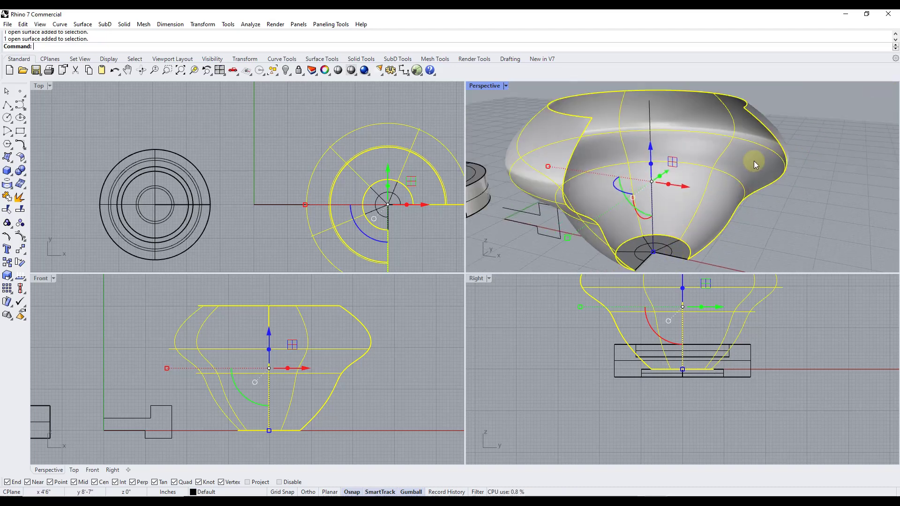
{"action": "right_click_drag", "start_coordinate": [699, 244], "coordinate": [648, 134]}
{"action": "scroll", "coordinate": [748, 171], "scroll_direction": "down", "scroll_amount": 3}
{"action": "scroll", "coordinate": [750, 151], "scroll_direction": "up", "scroll_amount": 3}
{"action": "scroll", "coordinate": [648, 135], "scroll_direction": "up", "scroll_amount": 2}
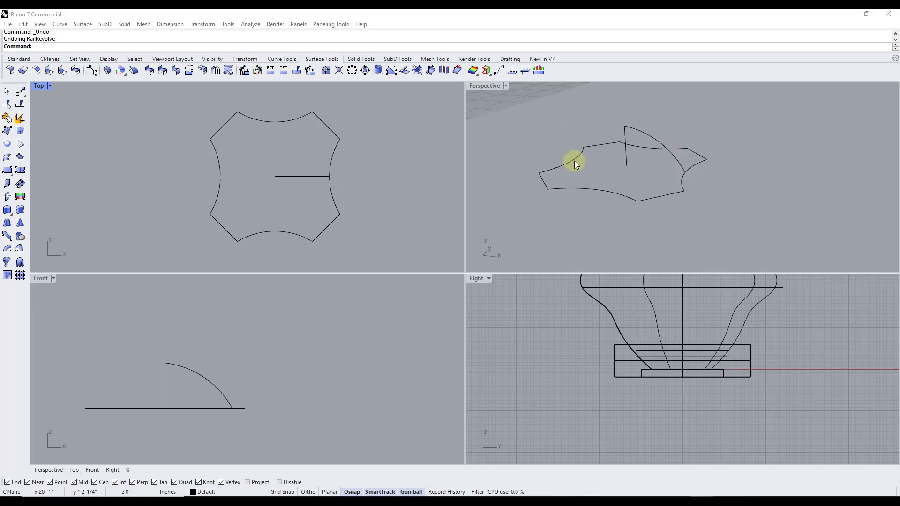
- Orbit the Perspective view to inspect the star rail, quarter arc and axis line
{"action": "mouse_move", "coordinate": [668, 154]}
{"action": "right_mouse_down"}
{"action": "mouse_move", "coordinate": [668, 170]}
{"action": "mouse_move", "coordinate": [656, 159]}
{"action": "right_mouse_up"}
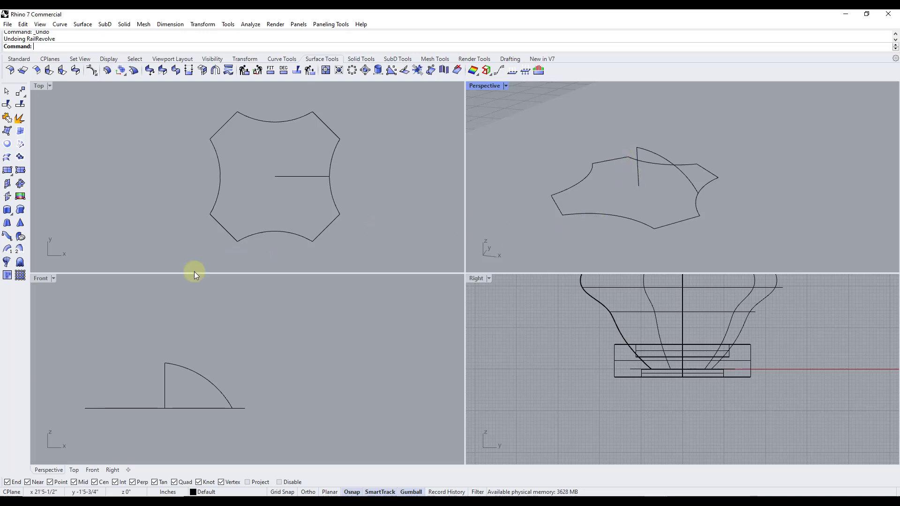
- Revolve the quarter arc 360° around the vertical line into a dome
{"action": "left_click", "coordinate": [7, 264]}
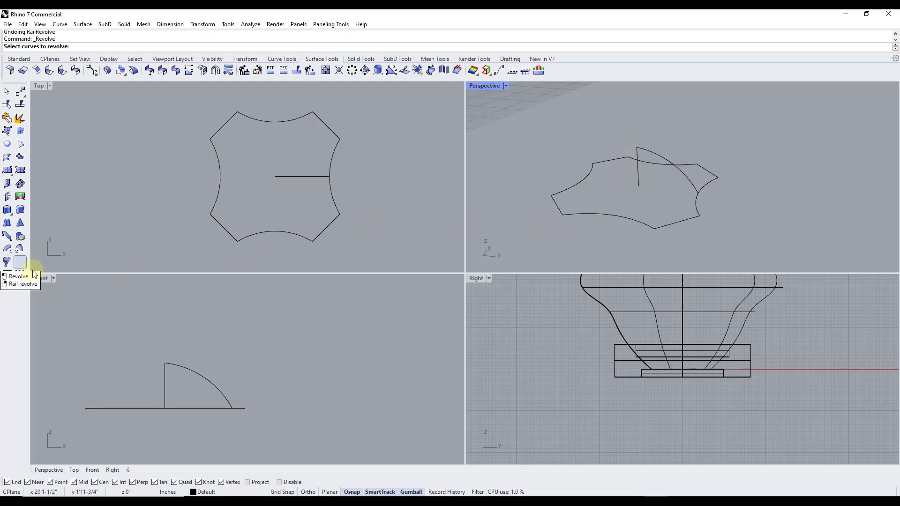
{"action": "left_click", "coordinate": [665, 160]}
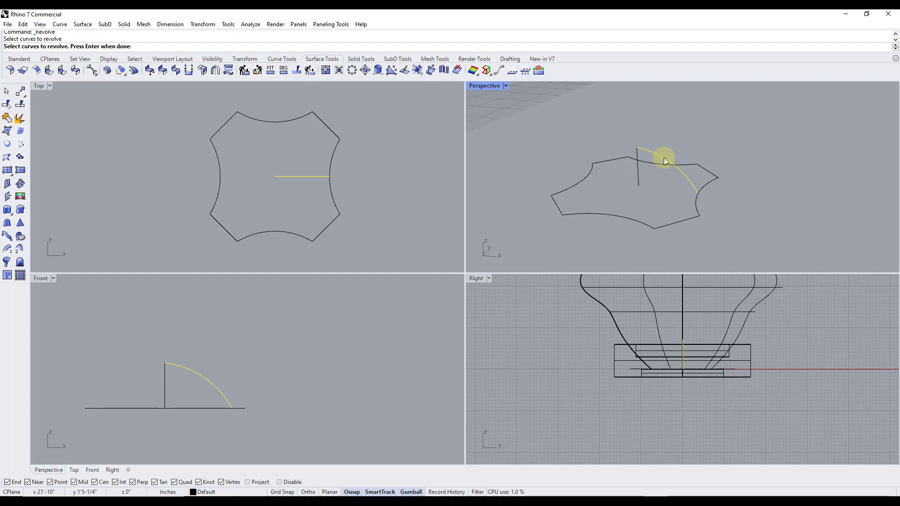
{"action": "key", "text": "Return"}
{"action": "left_click", "coordinate": [639, 185]}
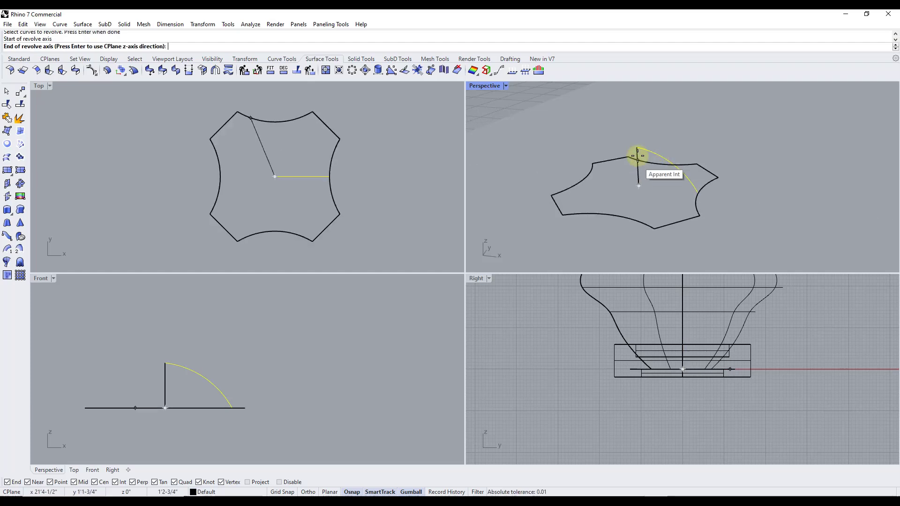
{"action": "left_click", "coordinate": [637, 148]}
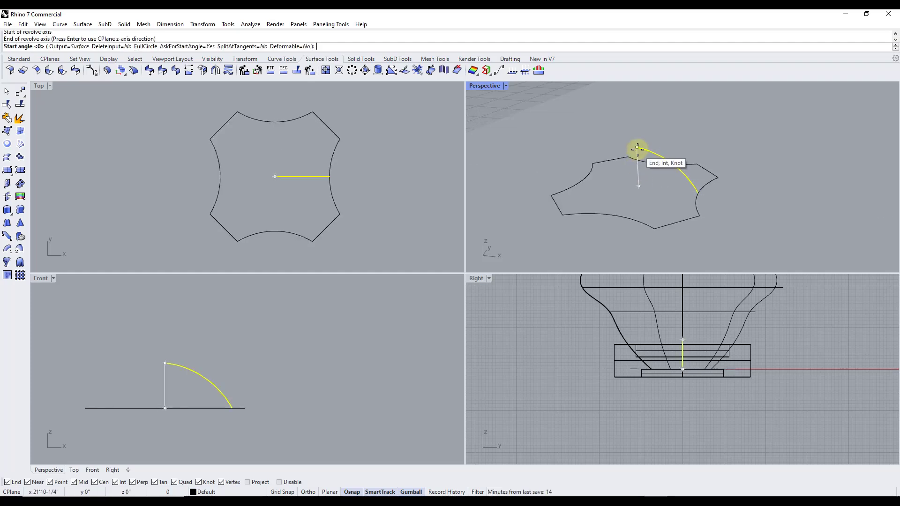
{"action": "left_click", "coordinate": [698, 192]}
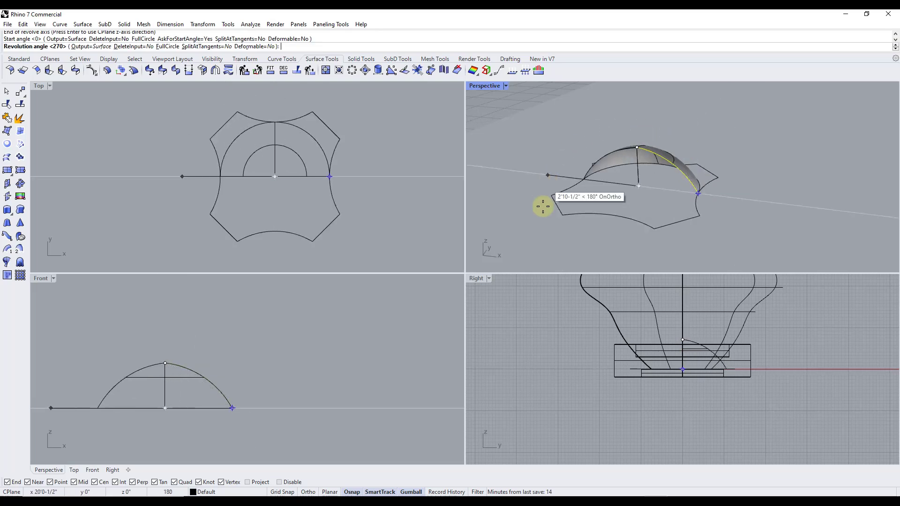
{"action": "left_click", "coordinate": [698, 192]}
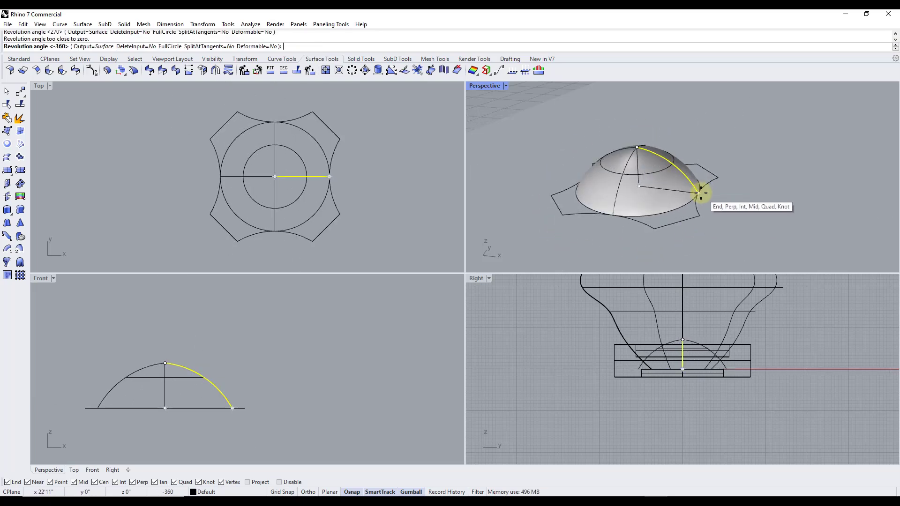
{"action": "right_click_drag", "start_coordinate": [639, 191], "coordinate": [711, 170]}
{"action": "scroll", "coordinate": [710, 171], "scroll_direction": "down", "scroll_amount": 3}
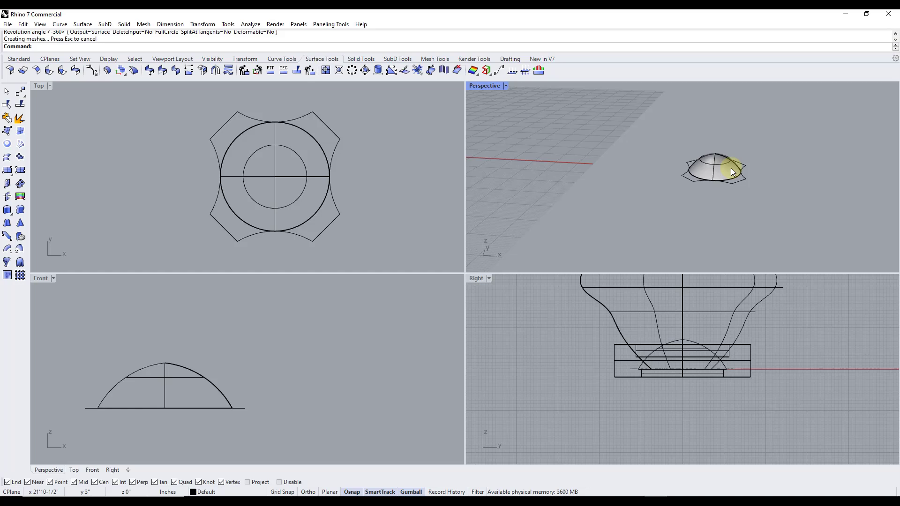
{"action": "scroll", "coordinate": [738, 169], "scroll_direction": "up", "scroll_amount": 2}
- Drag the dome along X to the right of the star curves and deselect it
{"action": "left_click", "coordinate": [700, 167]}
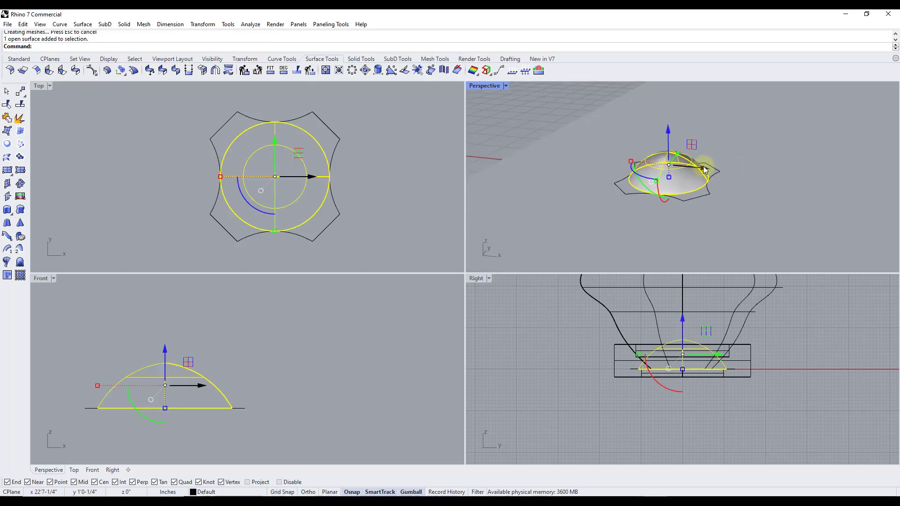
{"action": "left_click_drag", "start_coordinate": [704, 168], "coordinate": [816, 173]}
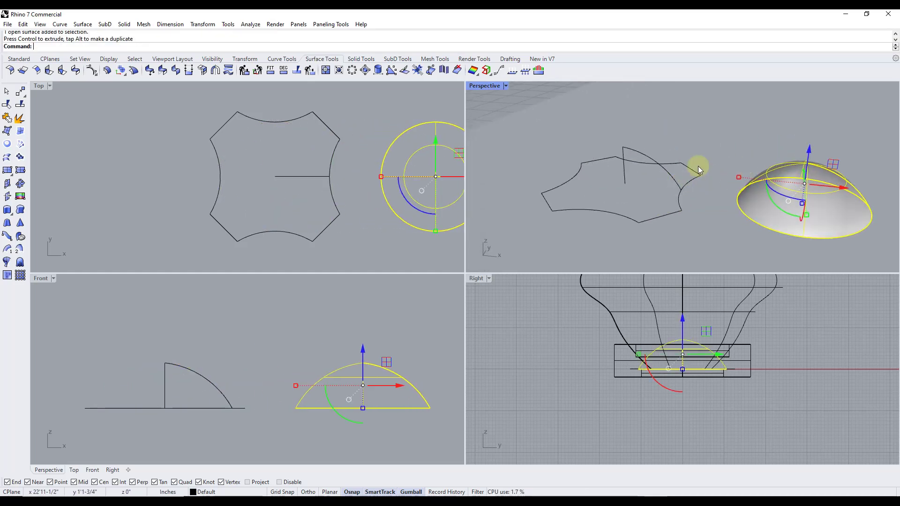
{"action": "right_click_drag", "start_coordinate": [646, 221], "coordinate": [642, 219]}
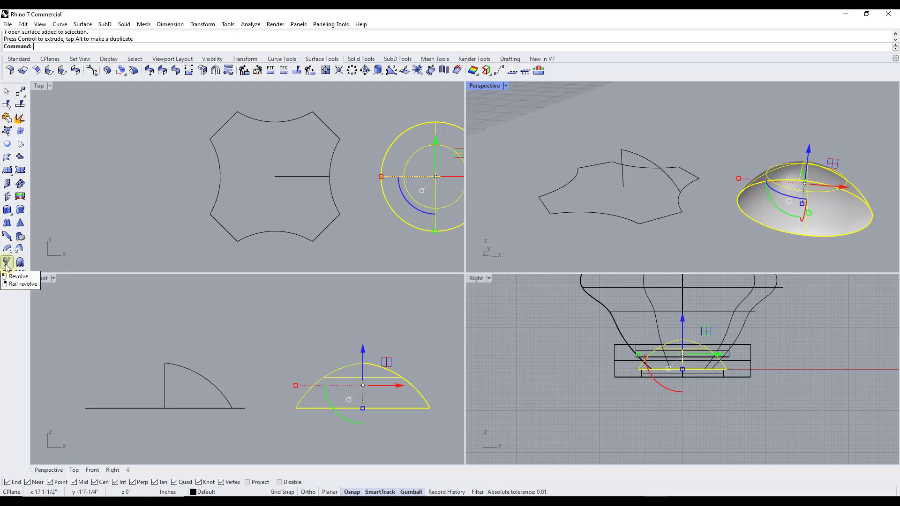
{"action": "left_click", "coordinate": [577, 239]}
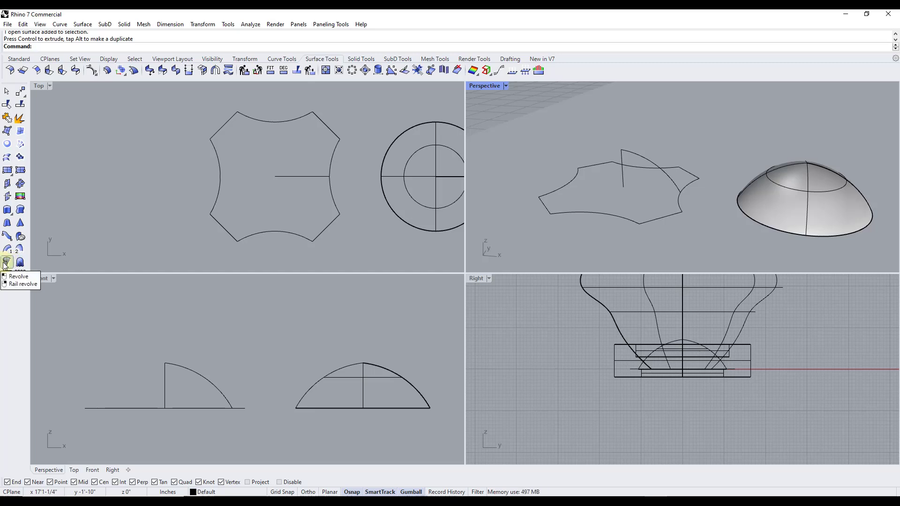
{"action": "left_click", "coordinate": [614, 207]}
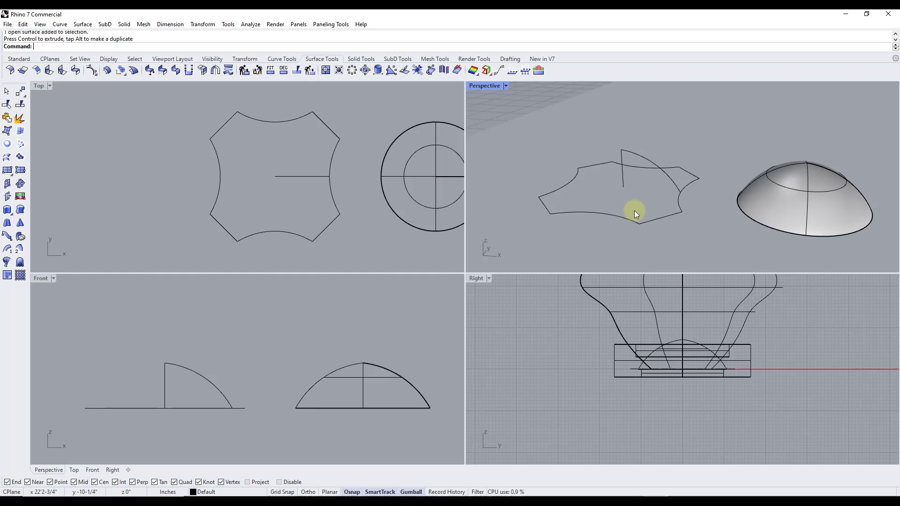
- Start Rail revolve with the quarter arc as profile, the star curve as rail, and the axis starting at the line's bottom
{"action": "right_click", "coordinate": [6, 264]}
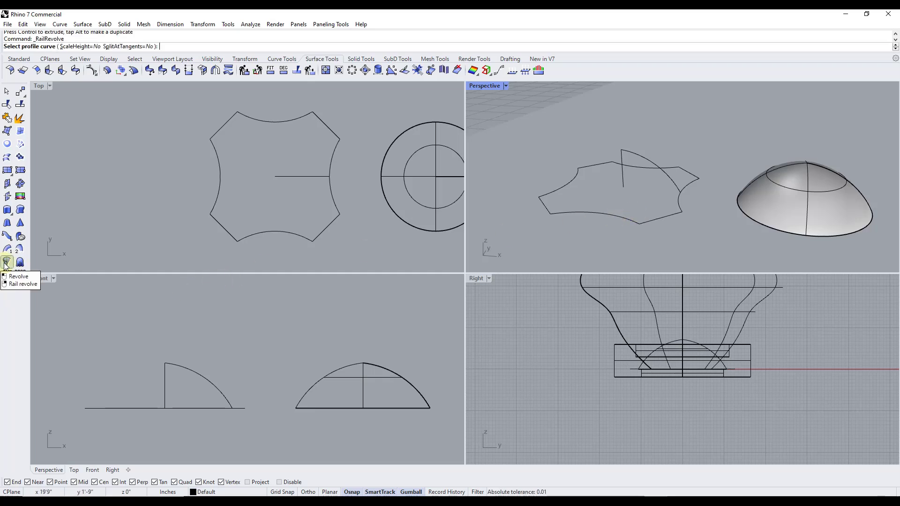
{"action": "left_click", "coordinate": [649, 161]}
{"action": "key", "text": "Return"}
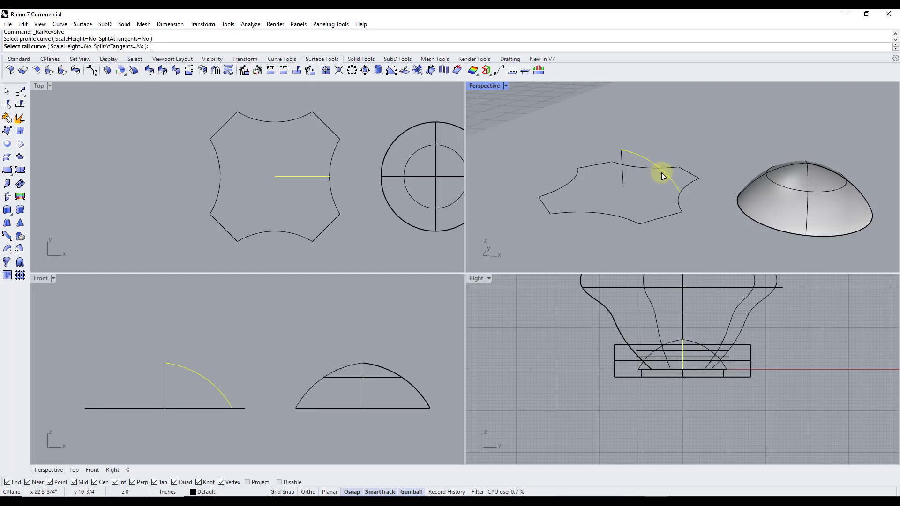
{"action": "left_click", "coordinate": [688, 187]}
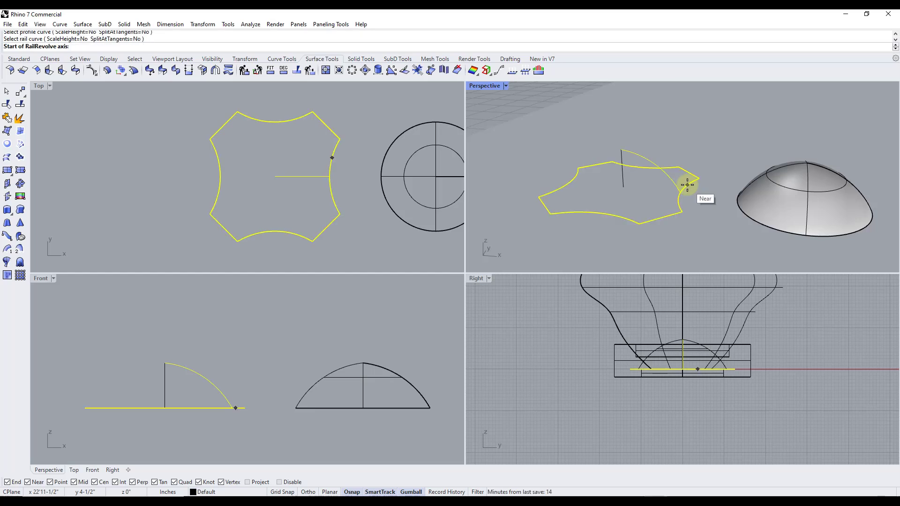
{"action": "left_click", "coordinate": [621, 184]}
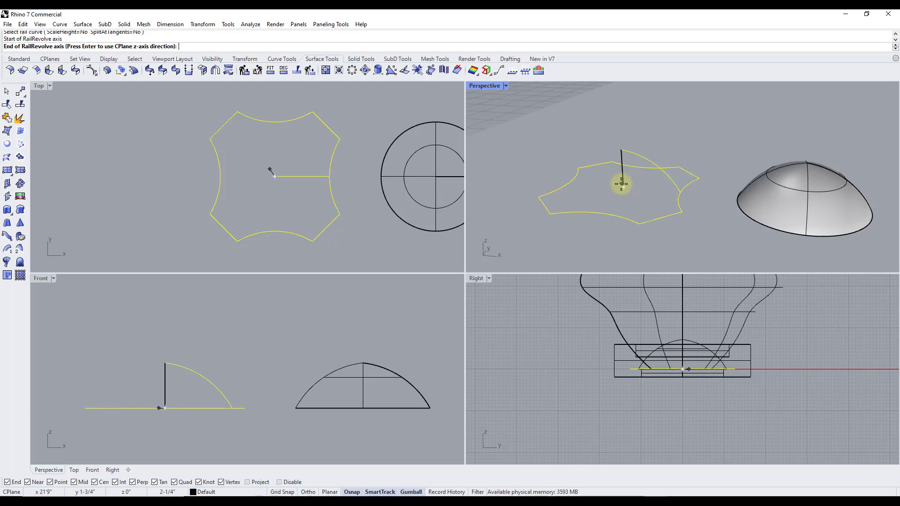
{"action": "left_click", "coordinate": [621, 149]}
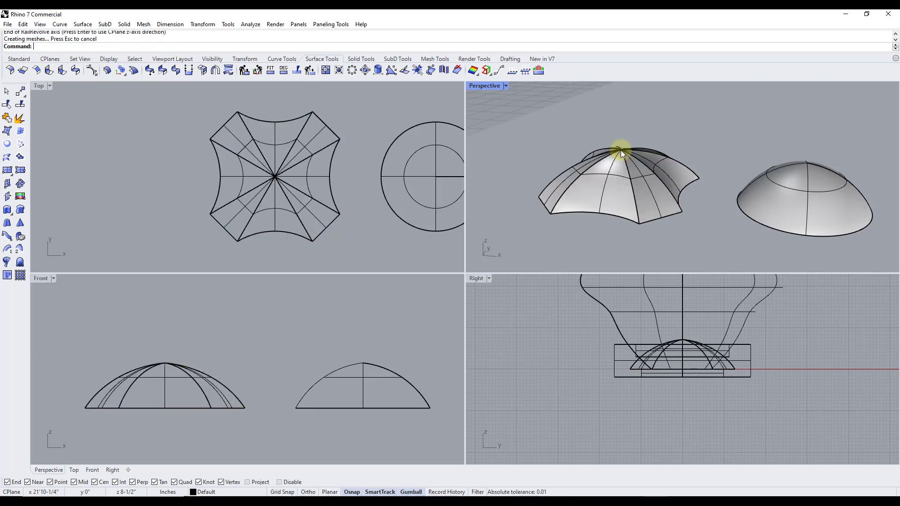
{"action": "scroll", "coordinate": [696, 192], "scroll_direction": "down", "scroll_amount": 3}
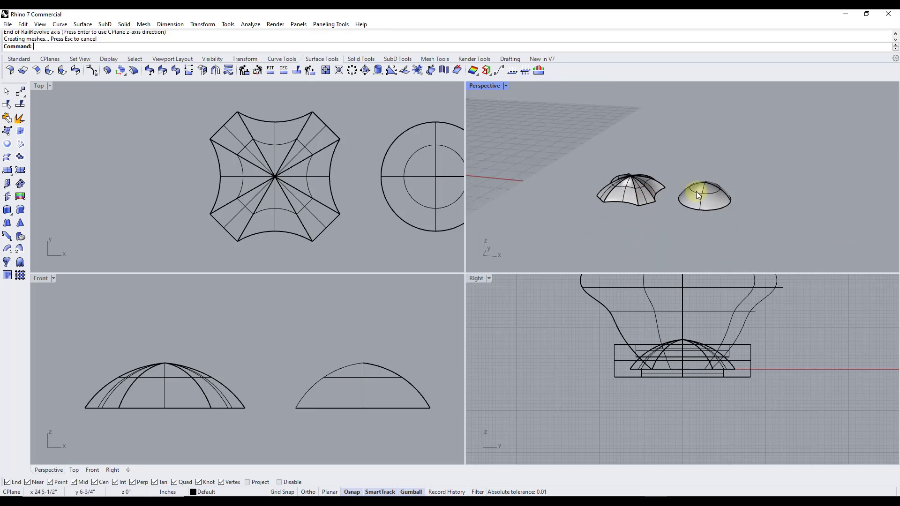
{"action": "scroll", "coordinate": [703, 201], "scroll_direction": "up", "scroll_amount": 3}
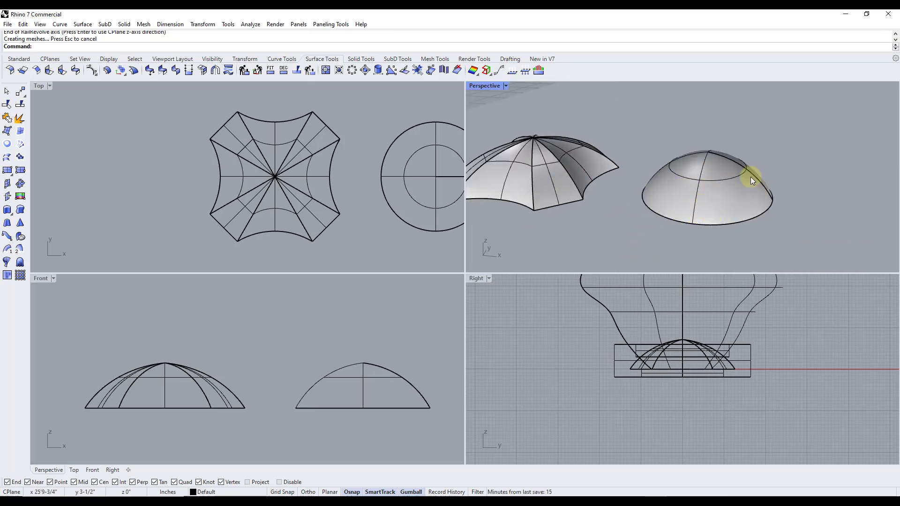
{"action": "scroll", "coordinate": [581, 195], "scroll_direction": "down", "scroll_amount": 3}
{"action": "scroll", "coordinate": [545, 169], "scroll_direction": "up", "scroll_amount": 4}
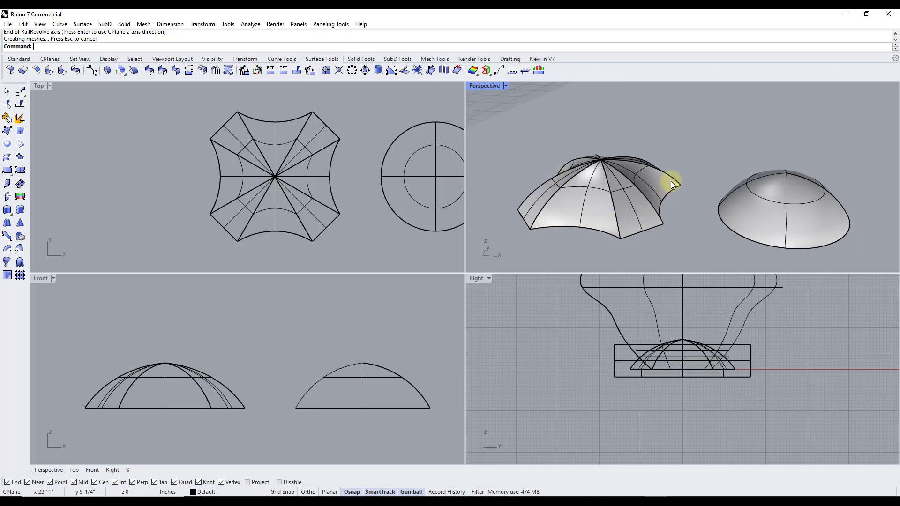
{"action": "scroll", "coordinate": [602, 162], "scroll_direction": "up", "scroll_amount": 5}
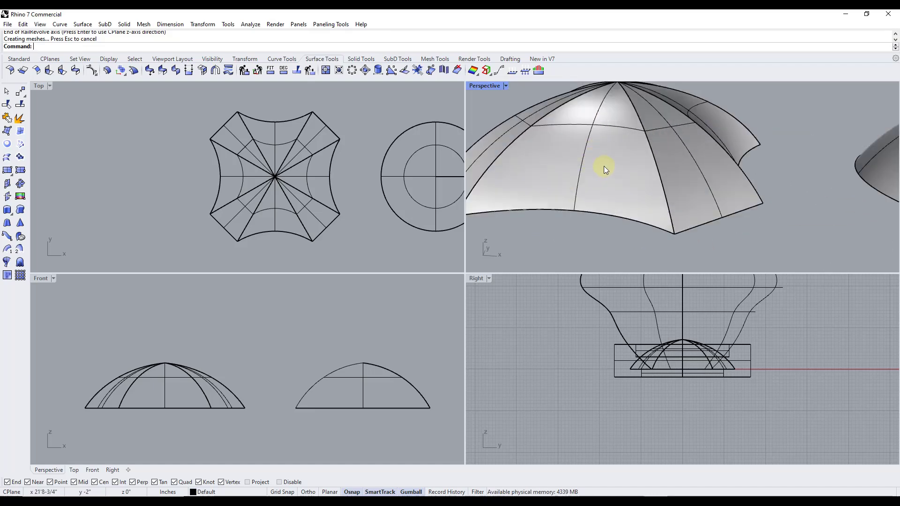
{"action": "scroll", "coordinate": [604, 166], "scroll_direction": "down", "scroll_amount": 3}
{"action": "scroll", "coordinate": [634, 133], "scroll_direction": "up", "scroll_amount": 1}
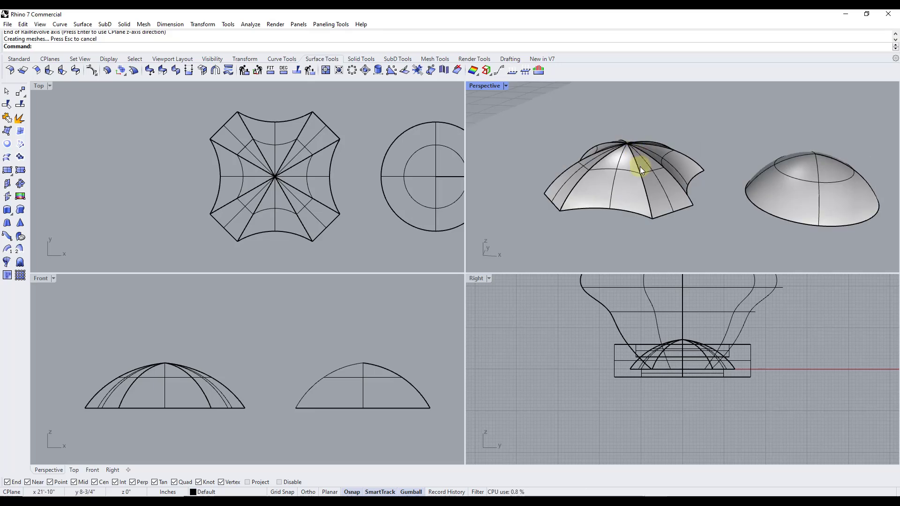